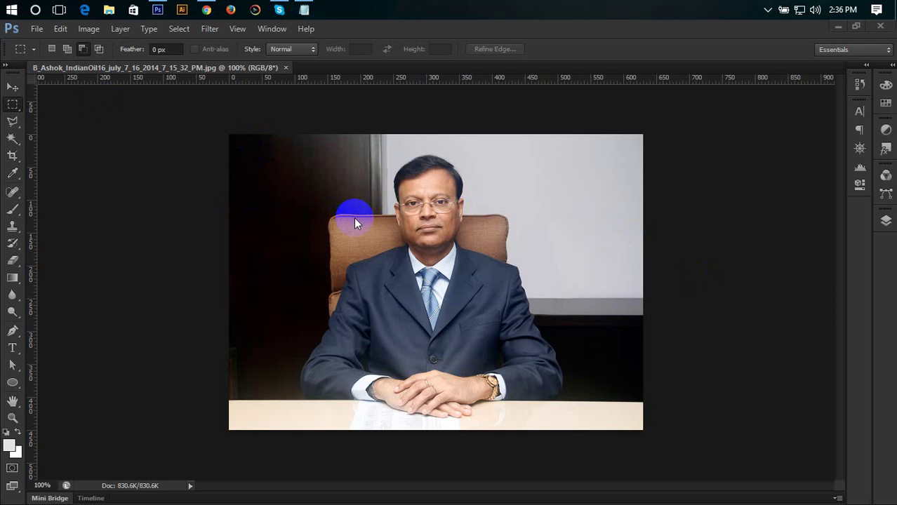
Step: Duplicate the portrait image and close the original JPG document
click(86, 28)
click(105, 204)
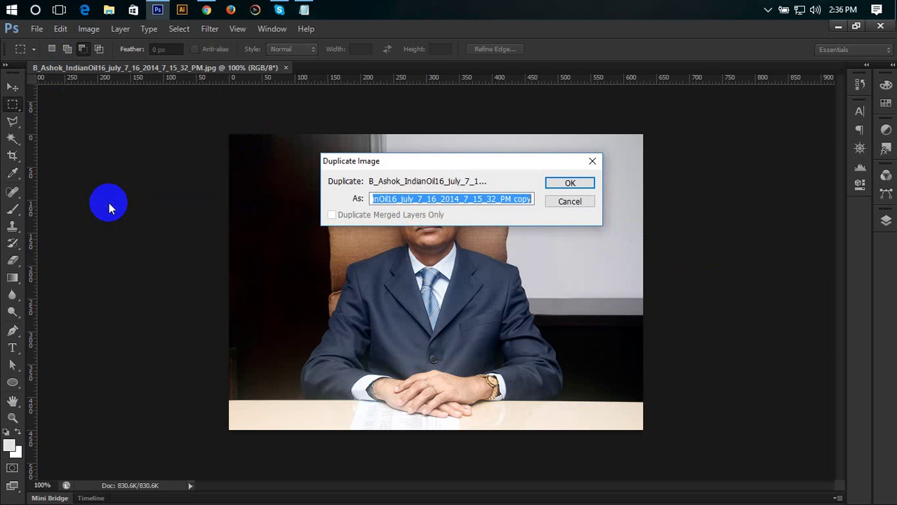
click(567, 184)
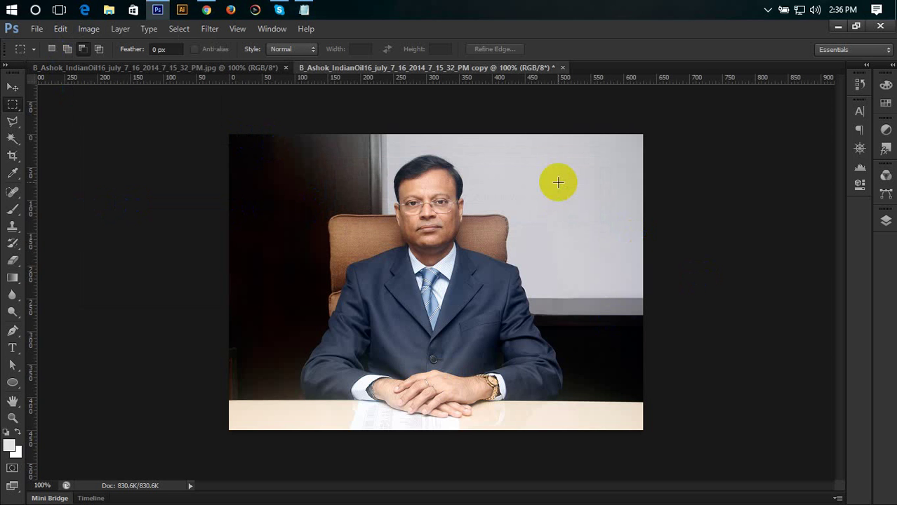
click(220, 67)
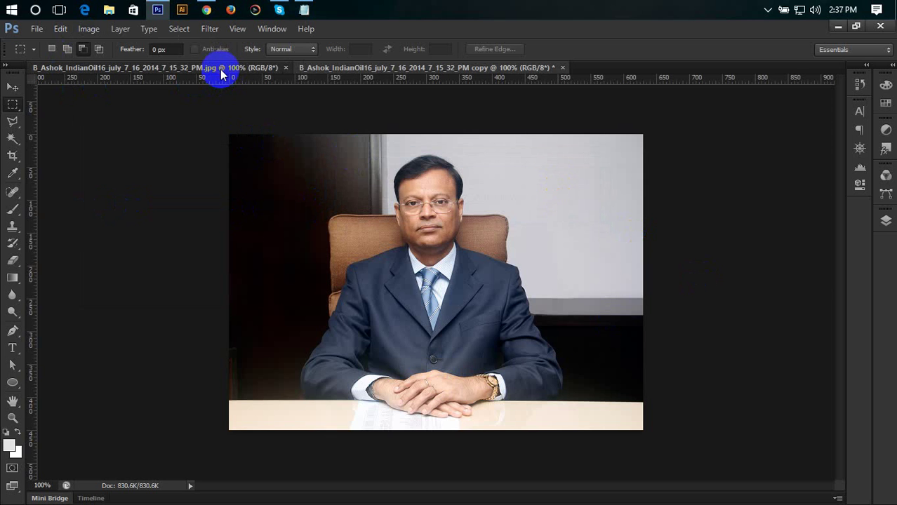
click(286, 67)
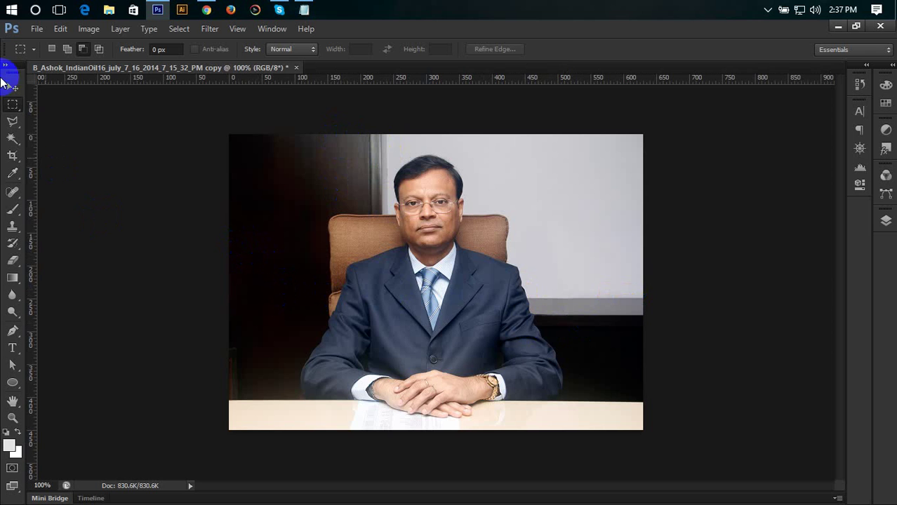
Step: Set the Crop tool to 3.5 cm width by 4.5 cm height over the portrait
click(14, 155)
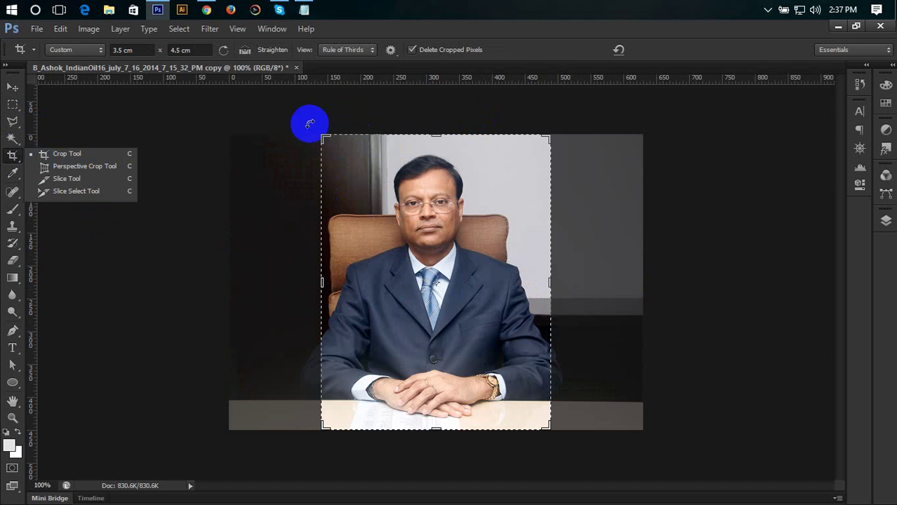
click(137, 50)
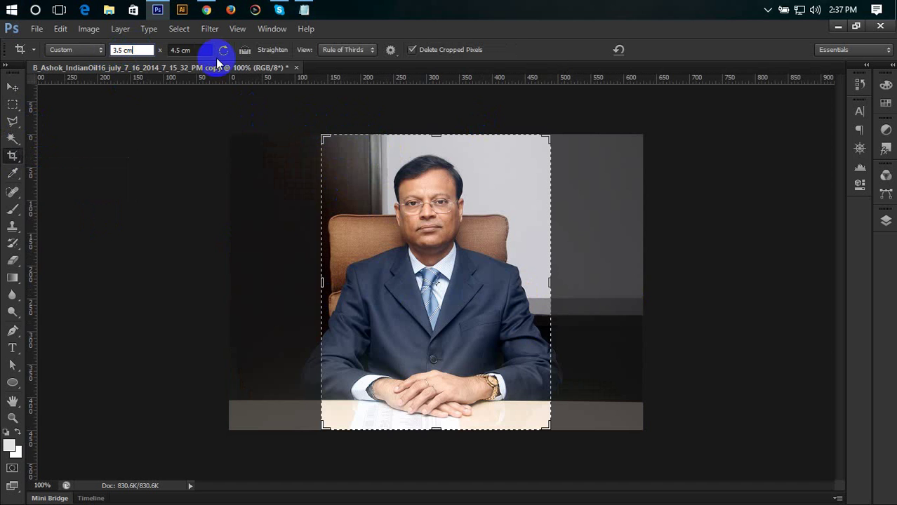
click(177, 50)
click(148, 50)
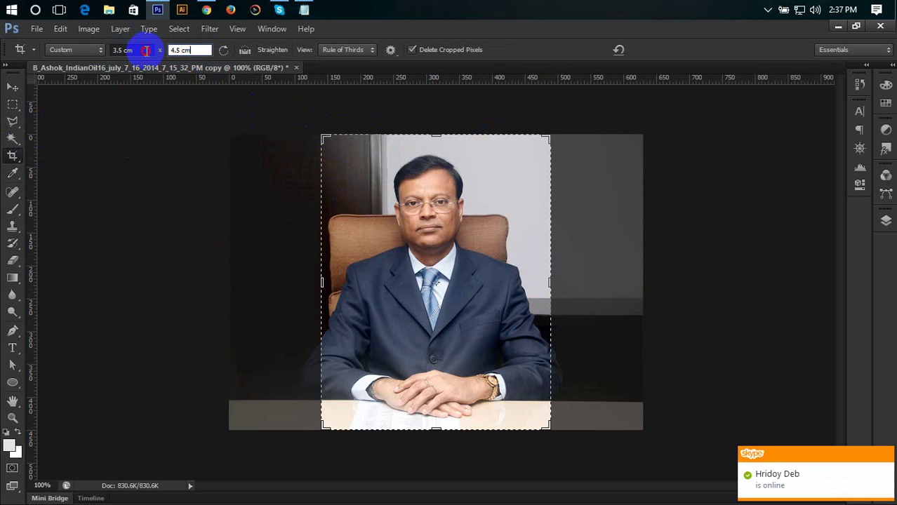
click(201, 52)
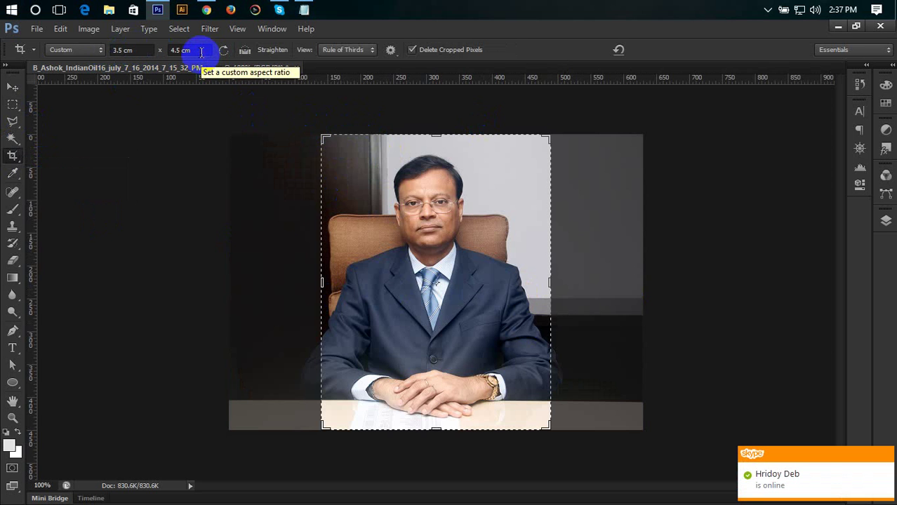
click(147, 50)
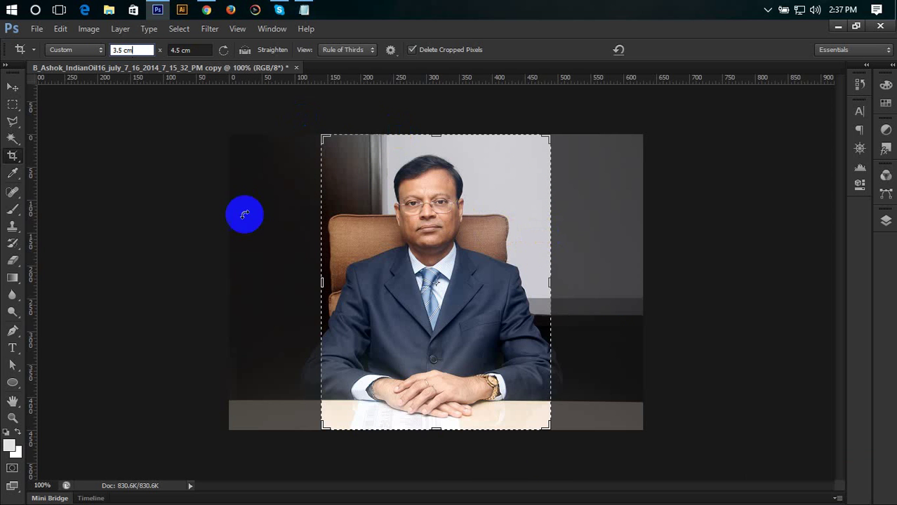
click(329, 424)
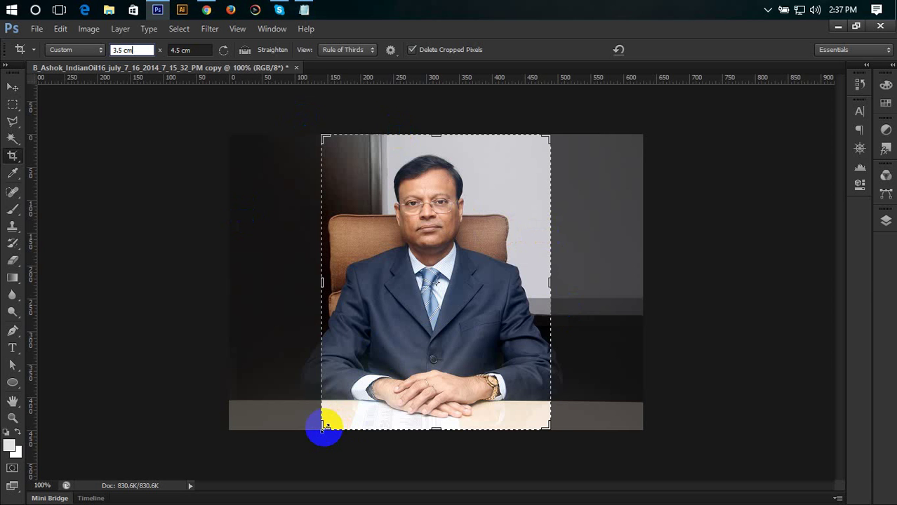
Step: Tighten the 3.5 × 4.5 cm crop around the man's head and shoulders and apply it
click(323, 426)
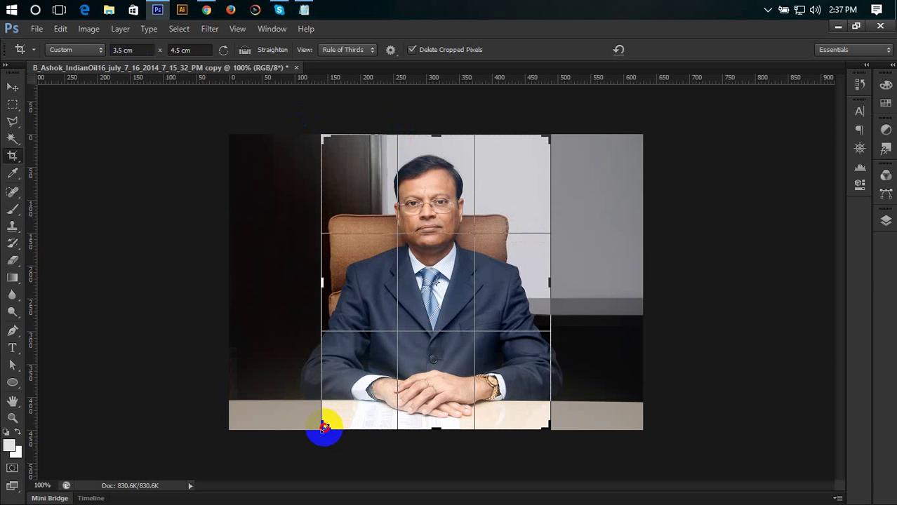
drag(323, 426, 355, 372)
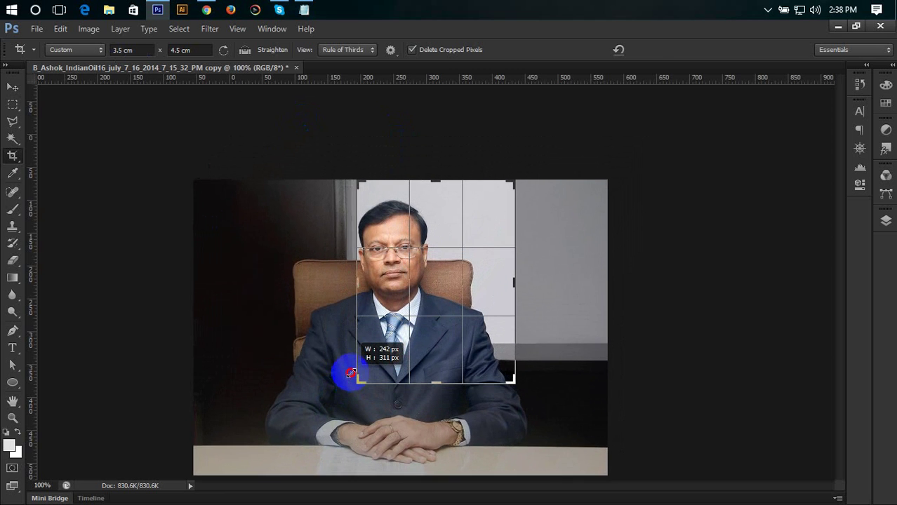
drag(436, 348, 474, 349)
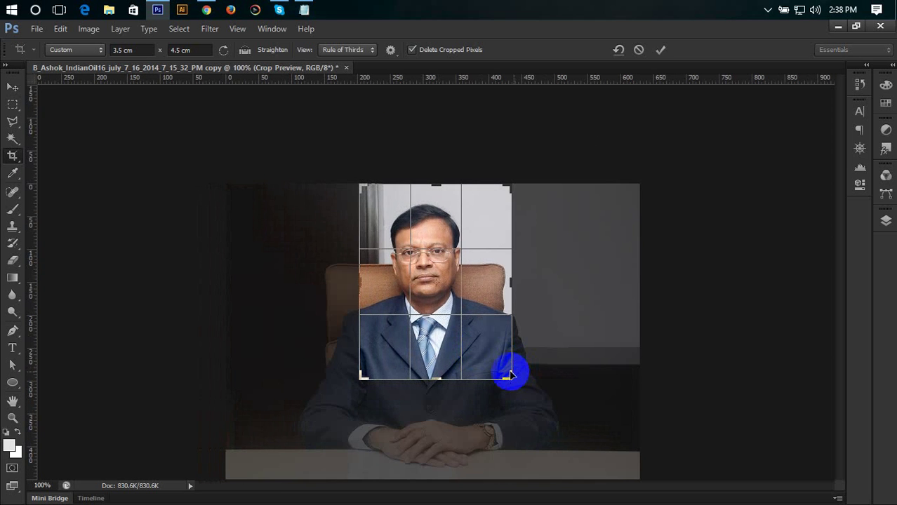
drag(508, 379, 504, 370)
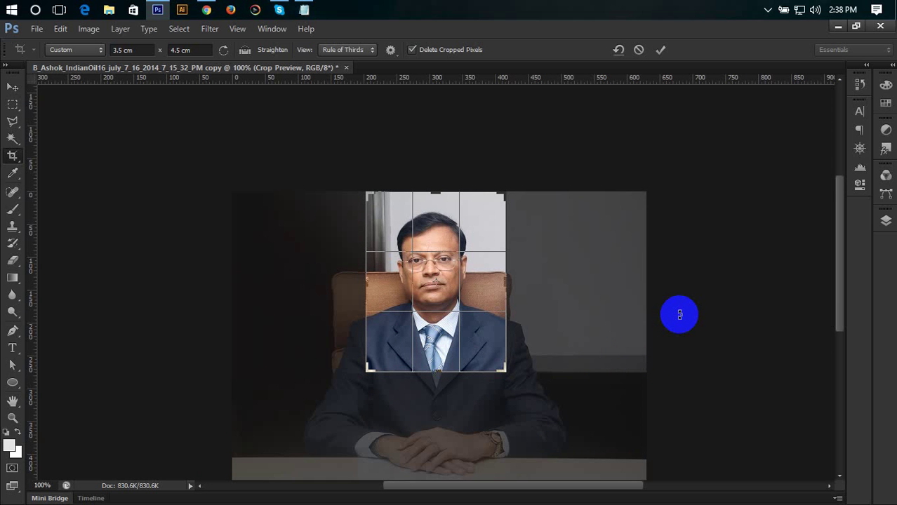
key(Return)
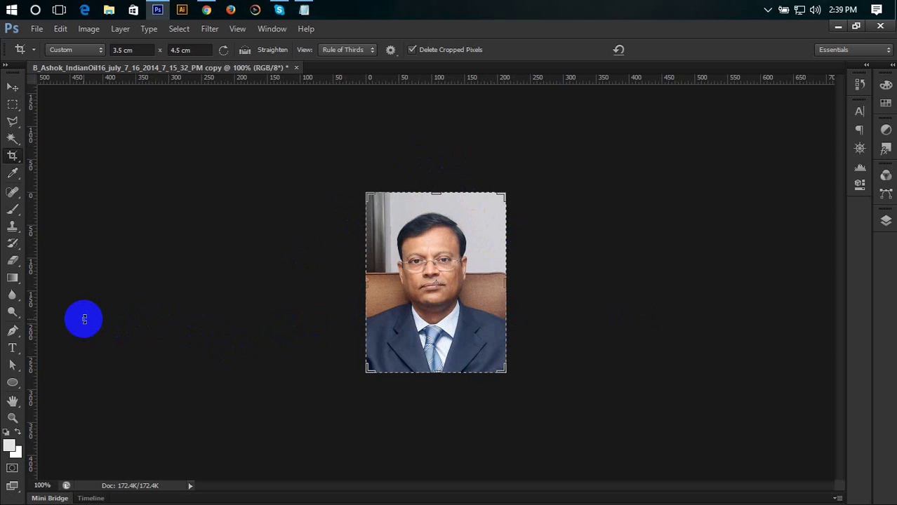
Step: Switch to the Quick Selection tool and raise its brush size to 35
click(13, 138)
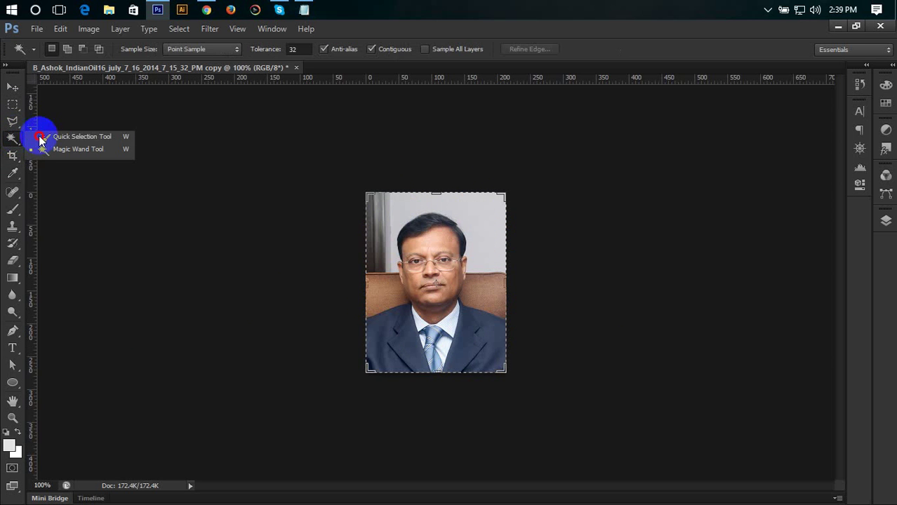
click(51, 140)
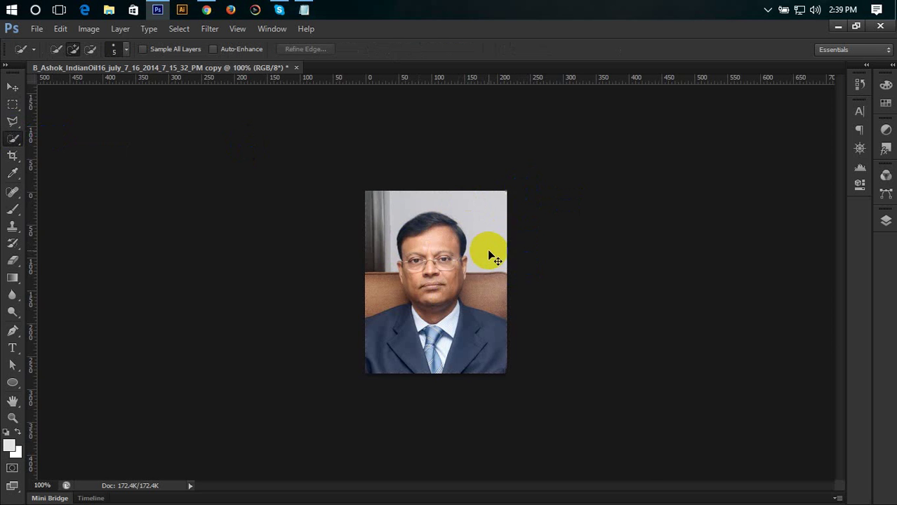
key(ctrl+plus)
key(ctrl+plus)
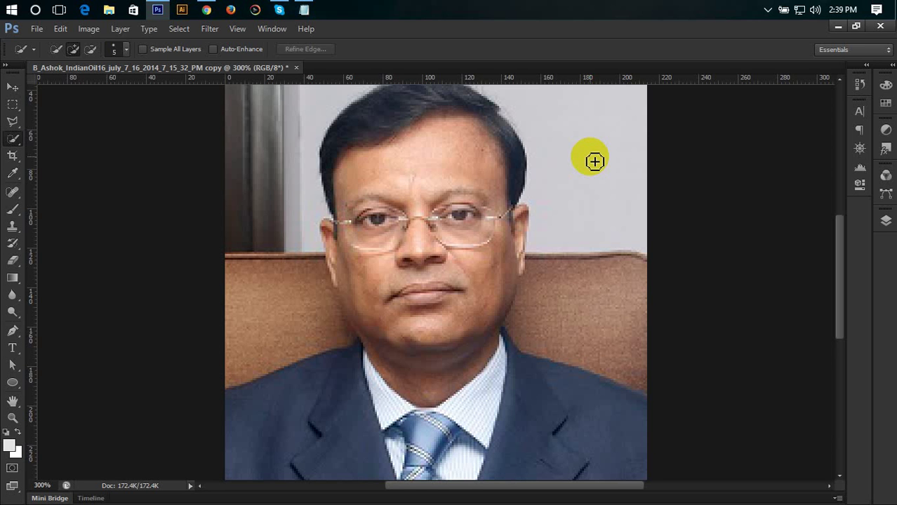
key(bracketright)
key(bracketright)
key(bracketright)
key(ctrl+minus)
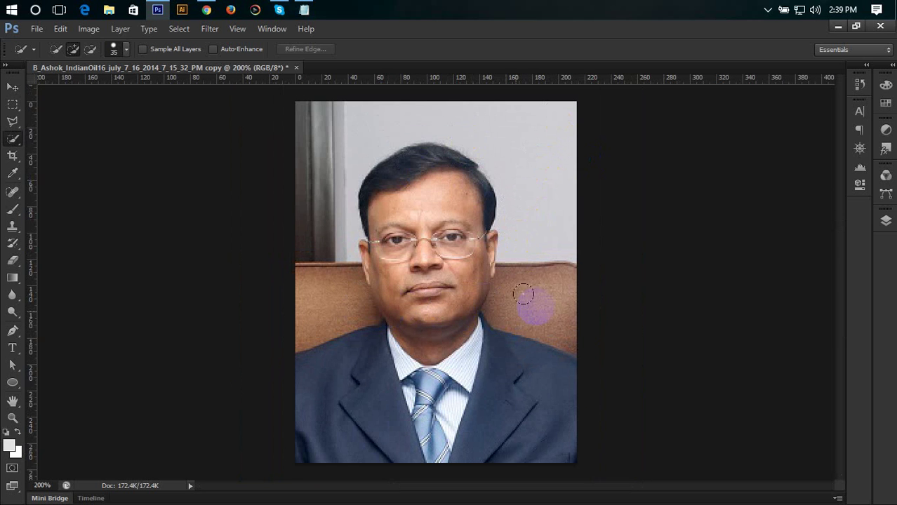
Step: Select the light wall and both sides of the brown couch behind the man
click(525, 119)
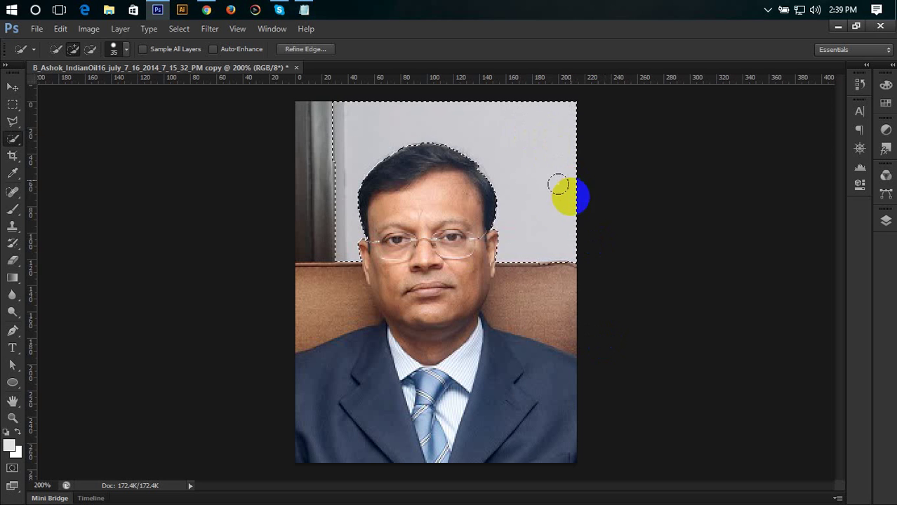
click(542, 215)
drag(542, 215, 531, 258)
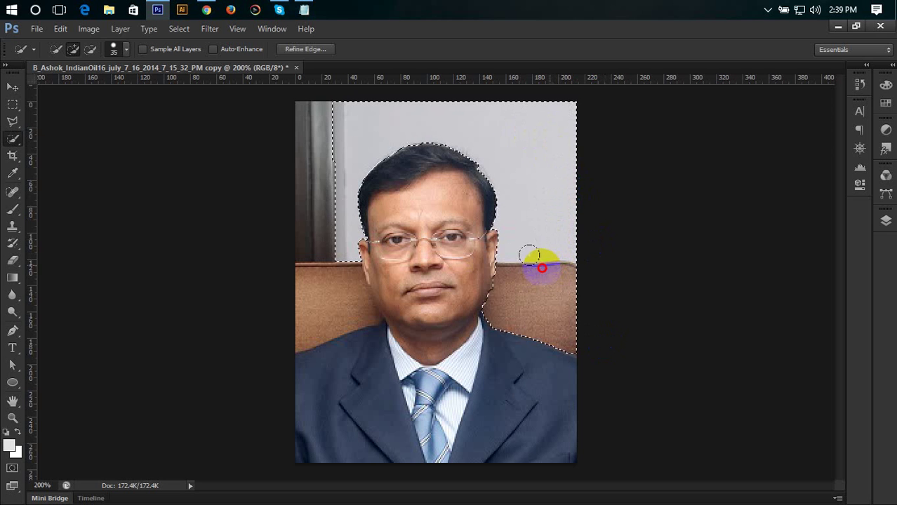
mouse_move(367, 136)
mouse_down()
mouse_move(309, 238)
mouse_move(316, 284)
mouse_up()
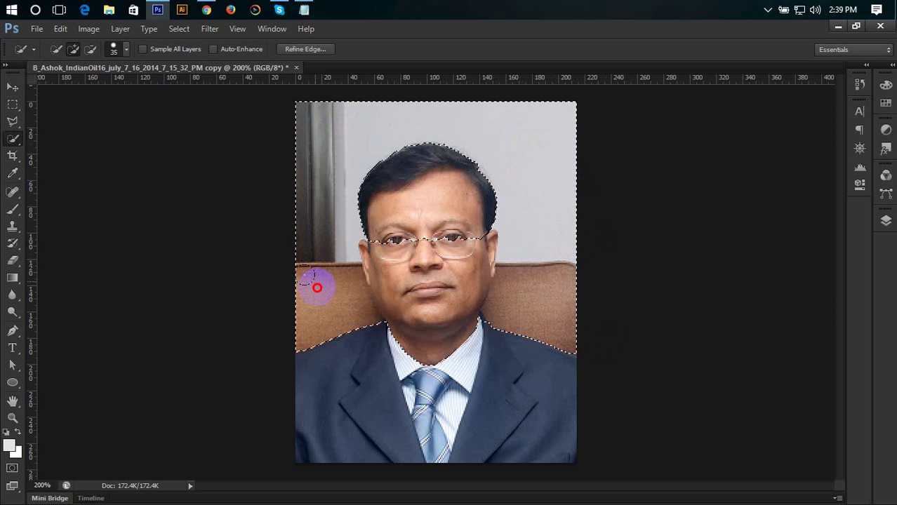
click(583, 323)
Step: Subtract the stray selection near the chin and collar
key(ctrl+plus)
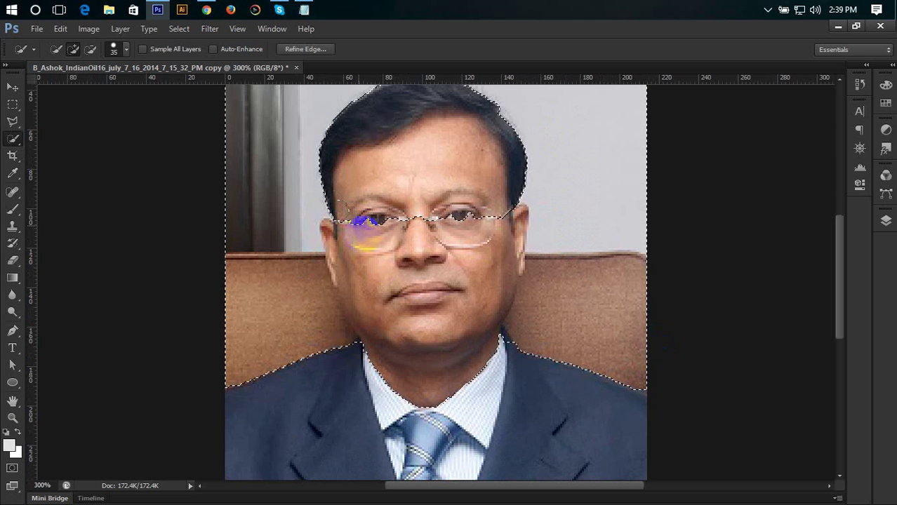
click(489, 312)
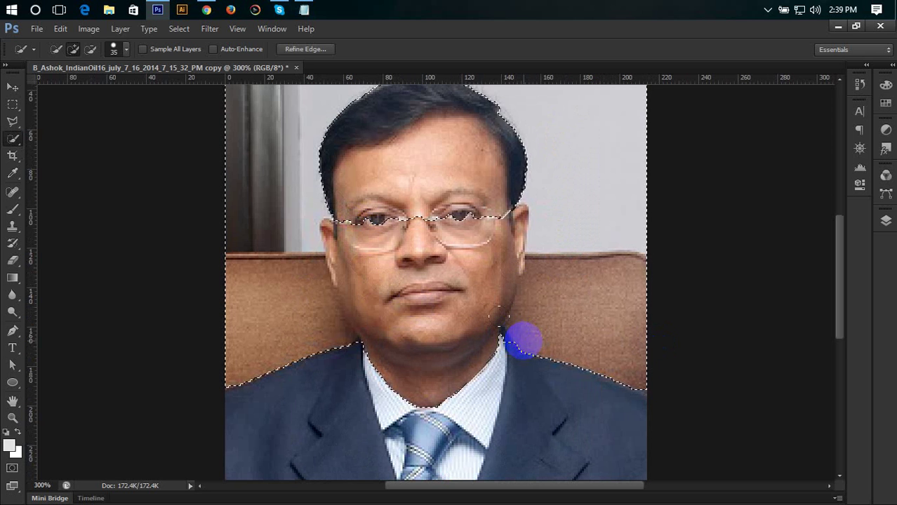
drag(522, 342, 456, 405)
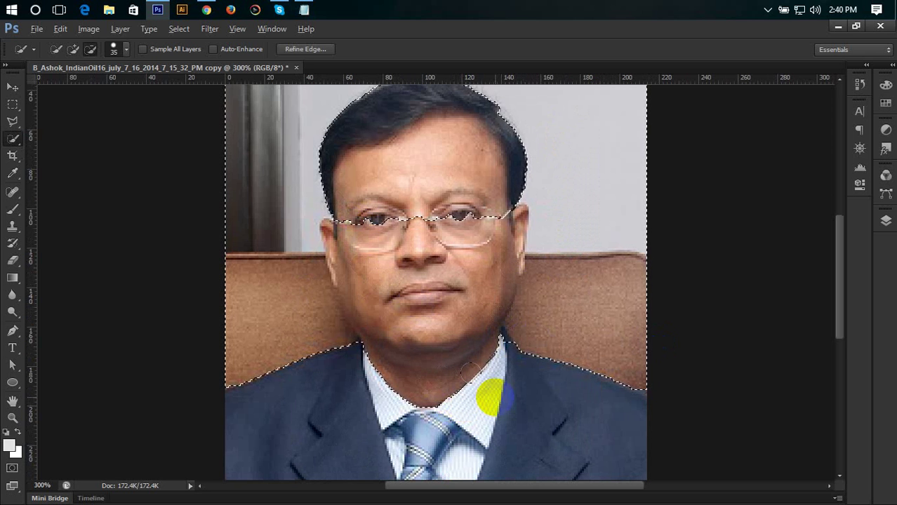
mouse_move(490, 394)
mouse_down()
mouse_move(439, 320)
mouse_move(421, 261)
mouse_up()
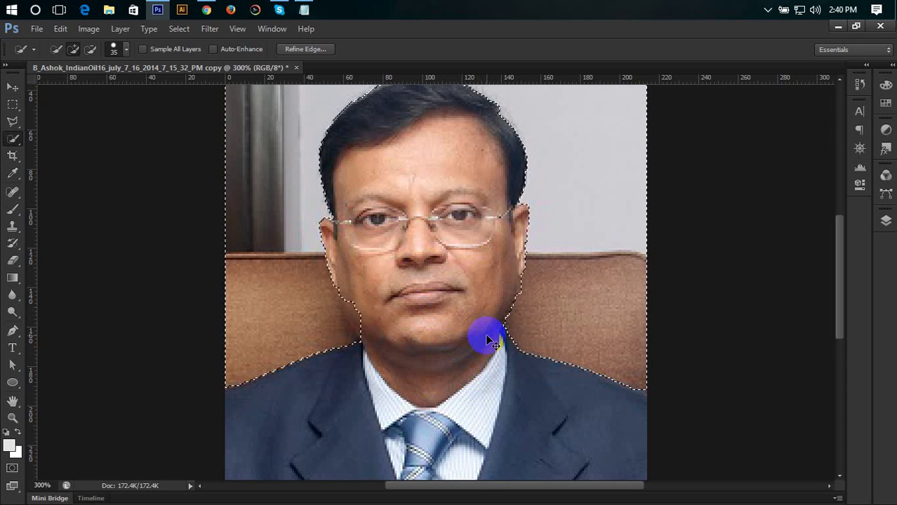
Step: Zoom to 700%, shrink the brush, and trim the selection off the chin and jaw
key(ctrl+plus)
key(ctrl+plus)
key(ctrl+plus)
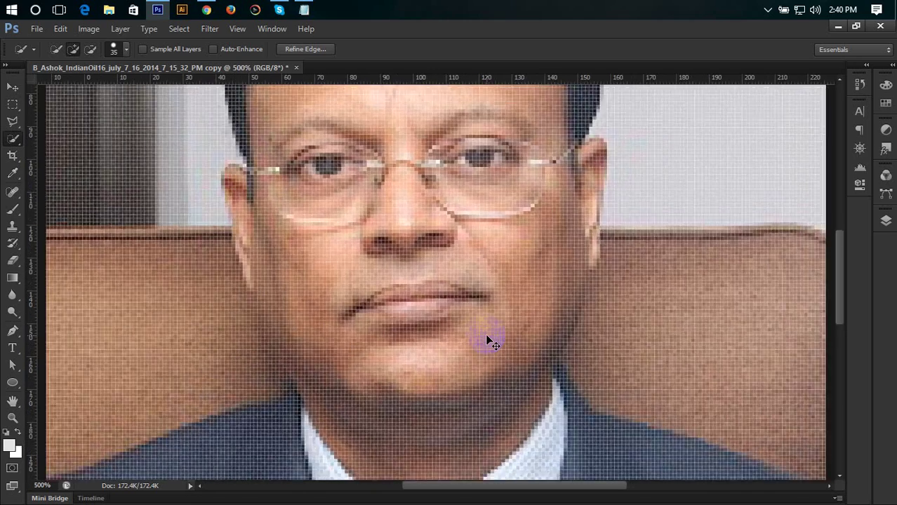
key(ctrl+plus)
drag(366, 331, 432, 293)
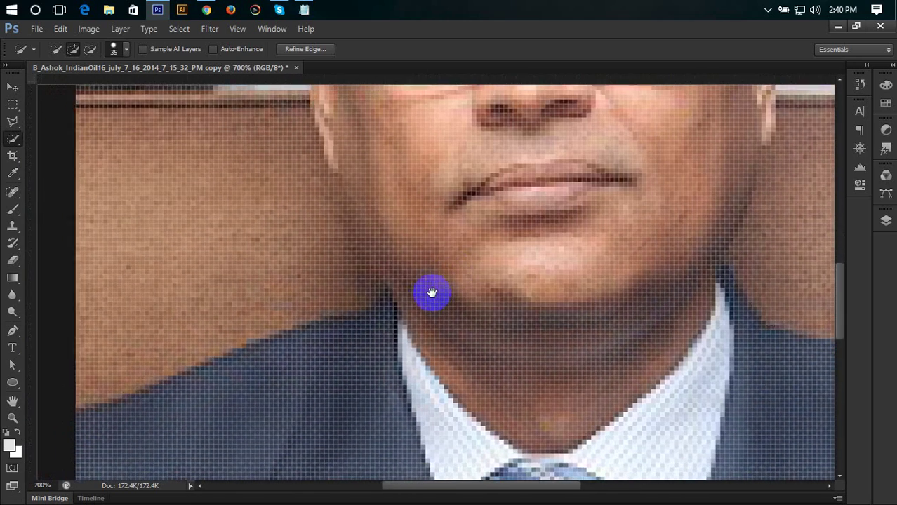
key(bracketleft)
key(bracketleft)
key(bracketleft)
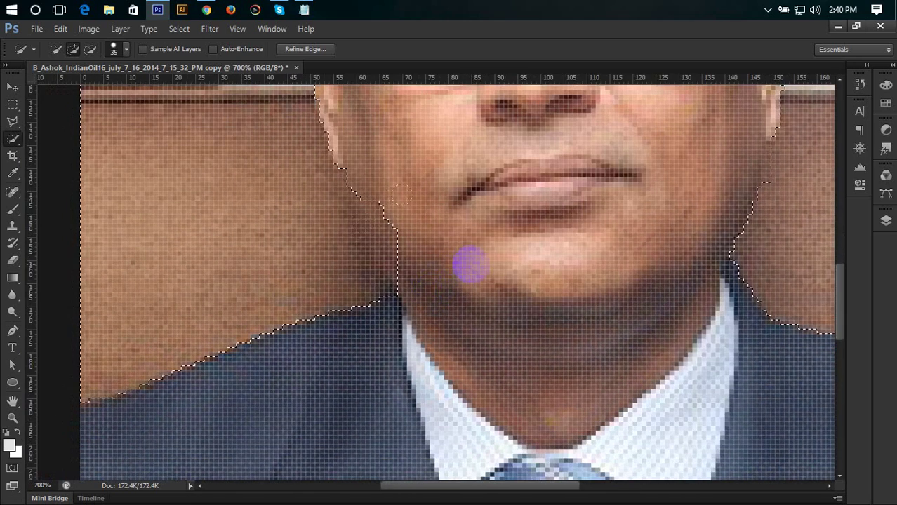
key(bracketleft)
key(bracketleft)
key(bracketleft)
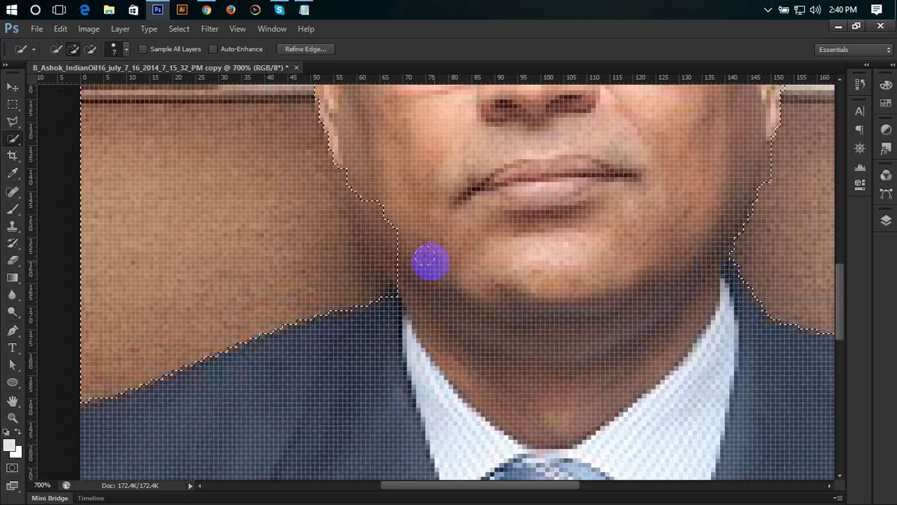
mouse_move(416, 256)
mouse_down()
mouse_move(400, 240)
mouse_move(451, 248)
mouse_up()
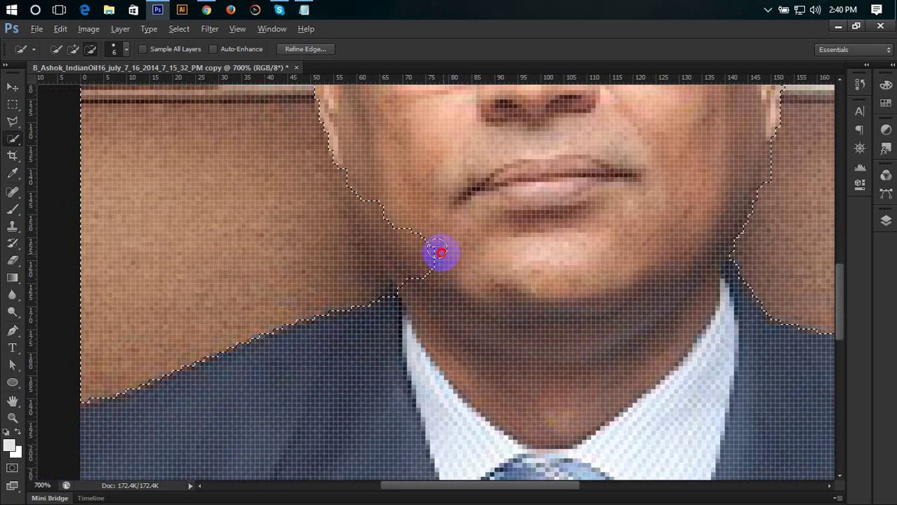
mouse_move(451, 248)
mouse_down()
mouse_move(404, 233)
mouse_move(424, 267)
mouse_up()
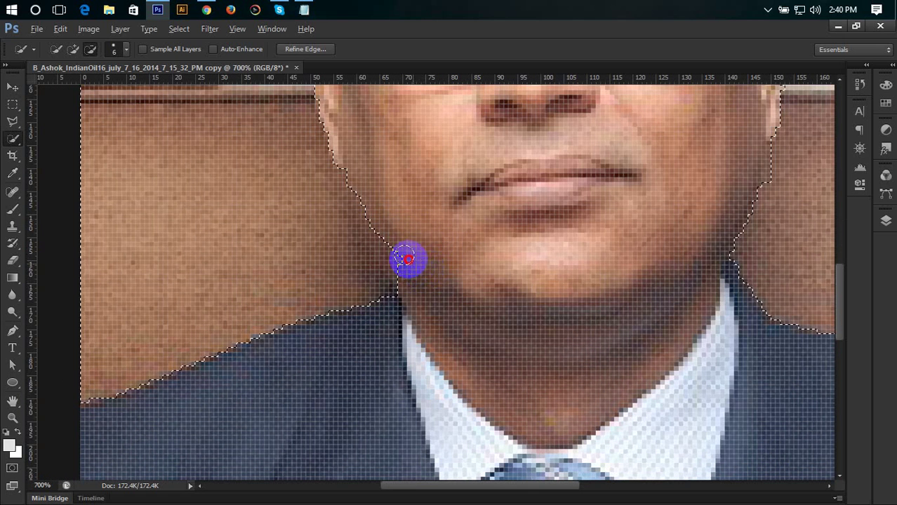
drag(423, 268, 402, 252)
Step: Reduce the brush to size 5, extend the selection along the cheek, then zoom out
scroll(421, 365, right, 5)
scroll(421, 364, up, 2)
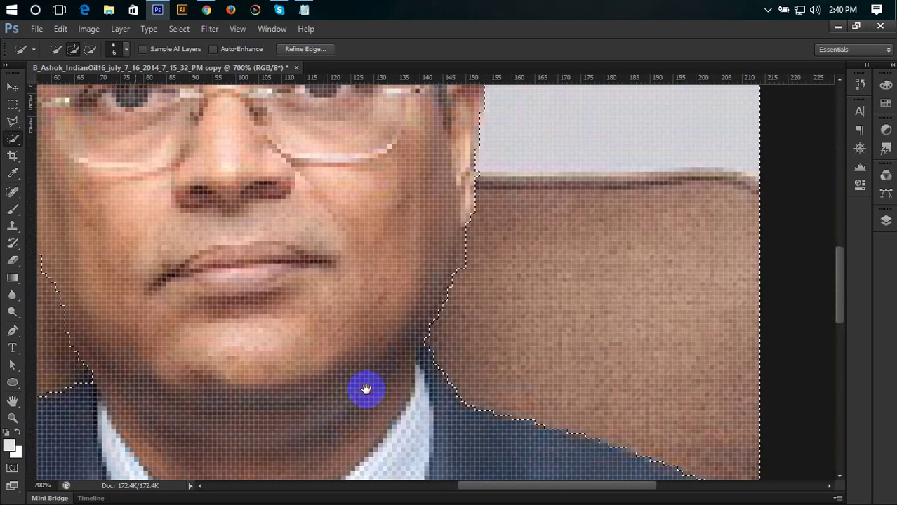
key(alt)
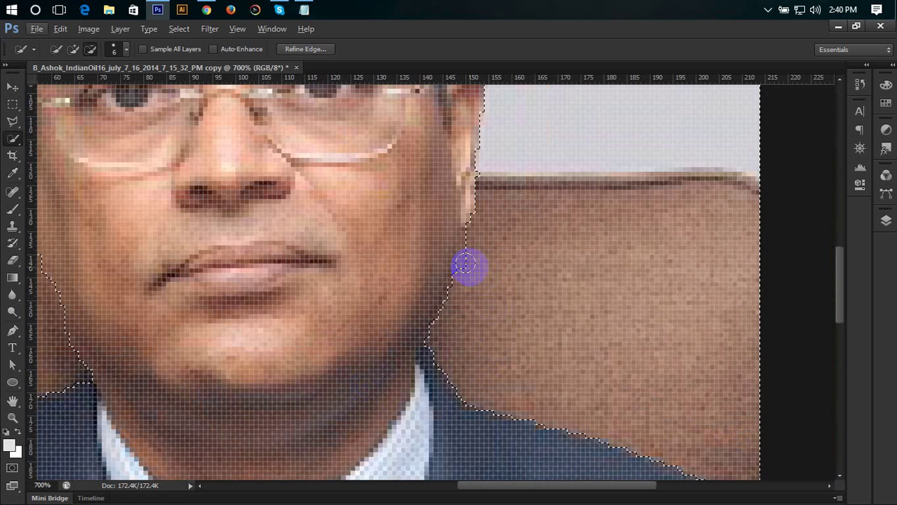
key(bracketleft)
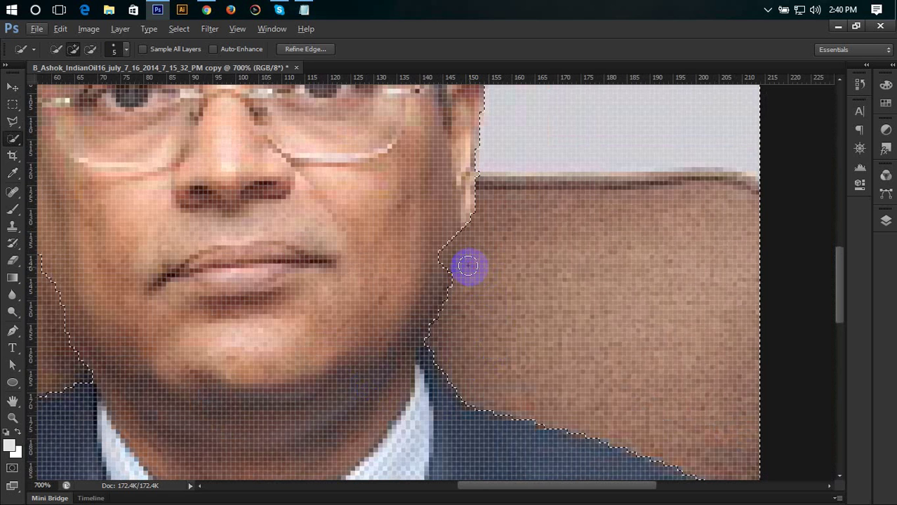
mouse_move(466, 266)
mouse_down()
mouse_move(442, 276)
mouse_move(431, 261)
mouse_up()
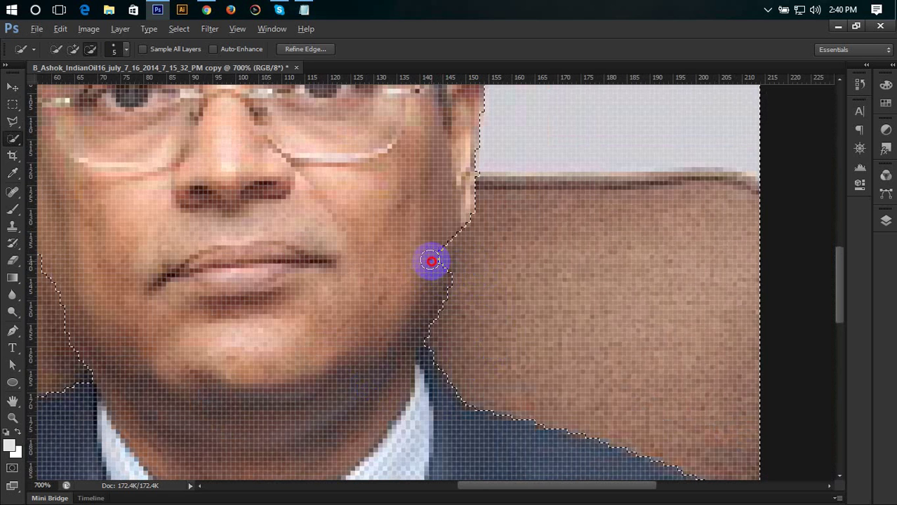
scroll(540, 337, up, 3)
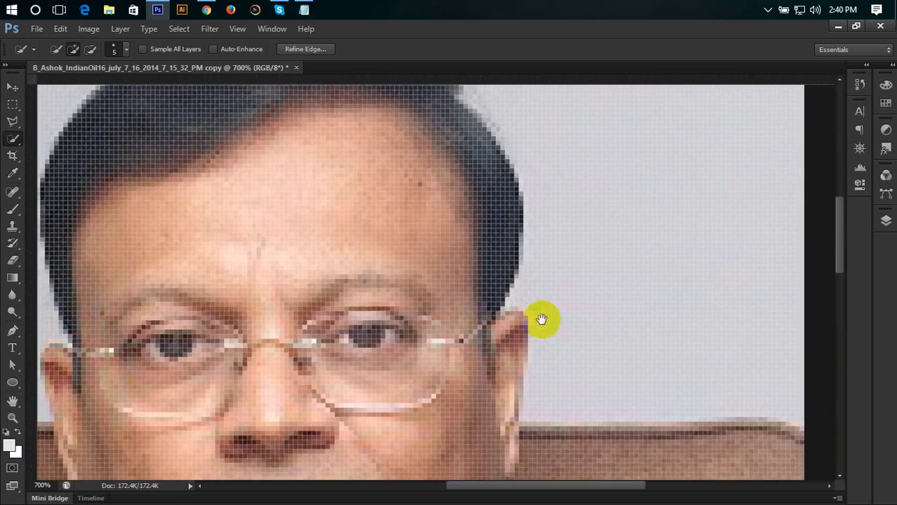
scroll(536, 312, up, 2)
drag(535, 309, 552, 310)
key(ctrl+r)
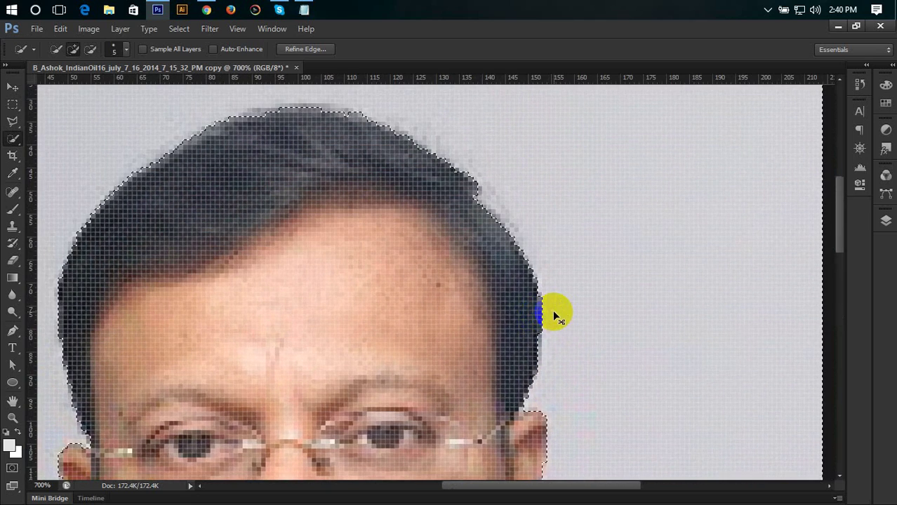
scroll(552, 309, down, 3)
scroll(552, 309, down, 1)
scroll(553, 310, down, 1)
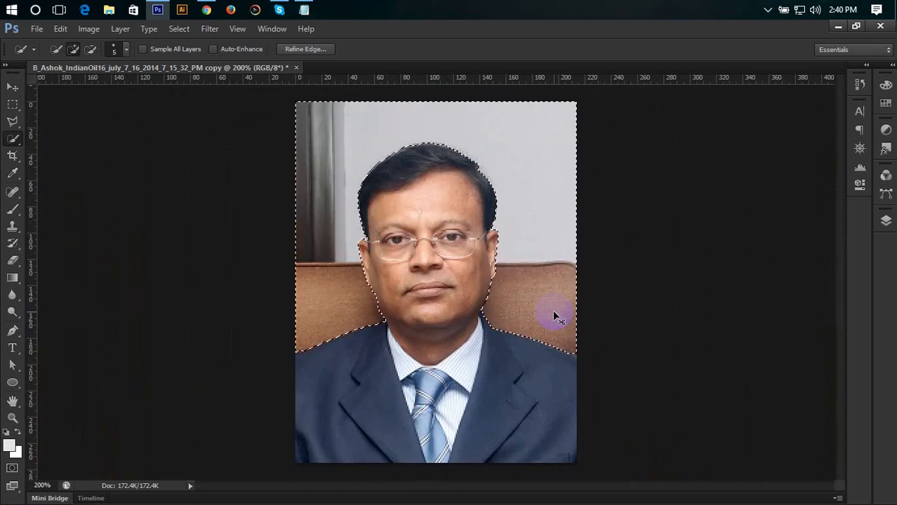
scroll(552, 309, down, 1)
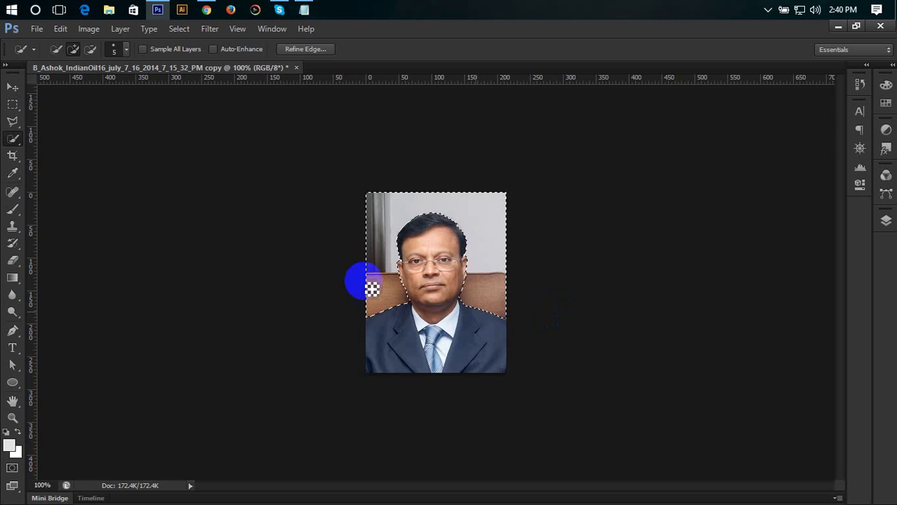
Step: Invert the selection so it encloses the man instead of the wall and couch
click(401, 211)
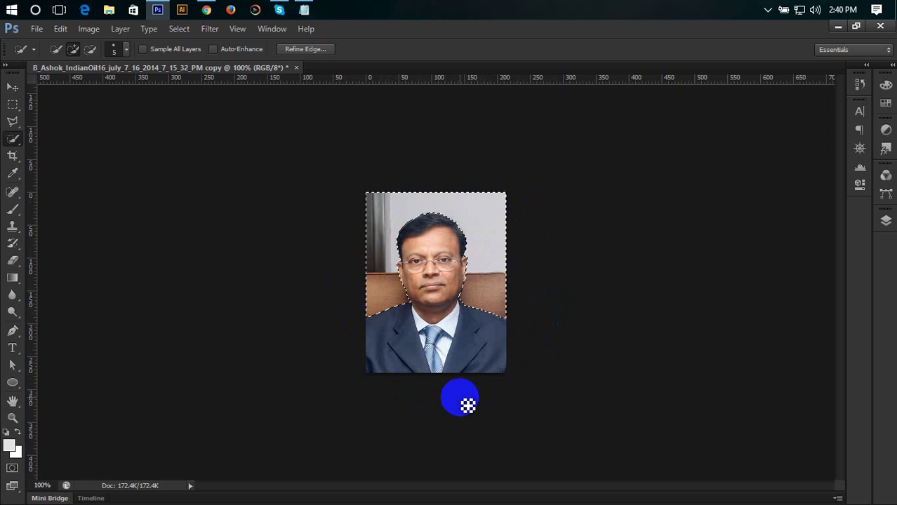
click(484, 234)
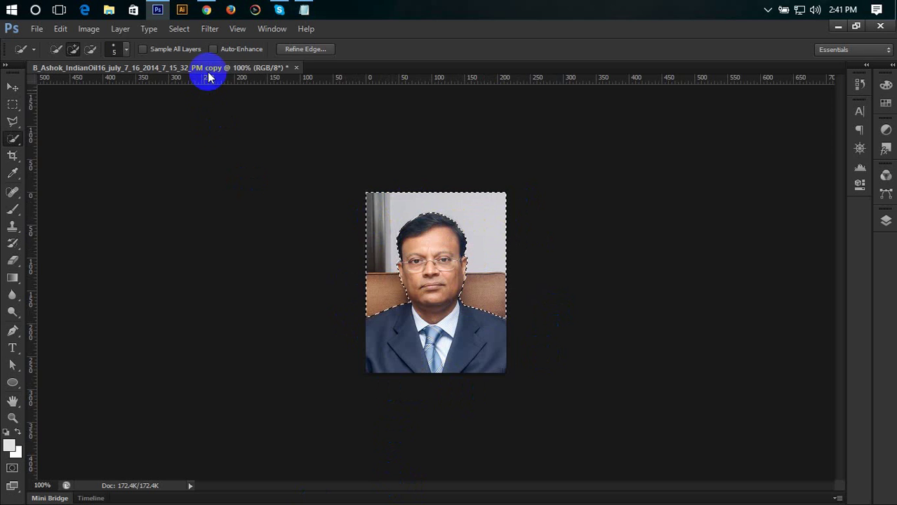
click(180, 30)
click(189, 80)
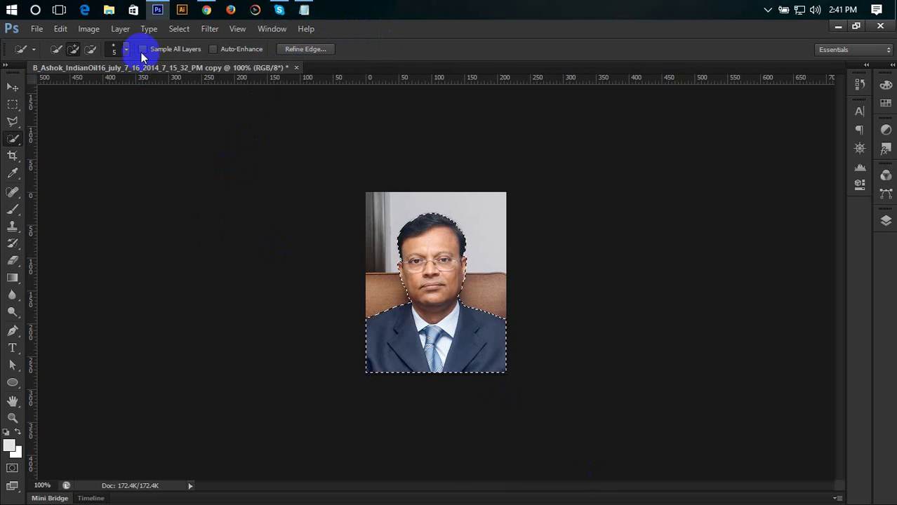
Step: Open Refine Edge and paint refinement strokes across the cheek, eyes and forehead
click(306, 49)
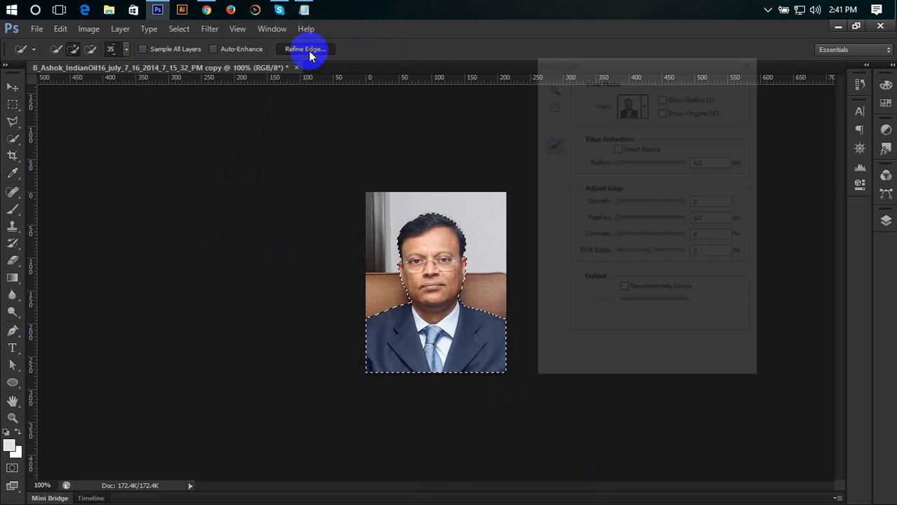
drag(417, 281, 432, 282)
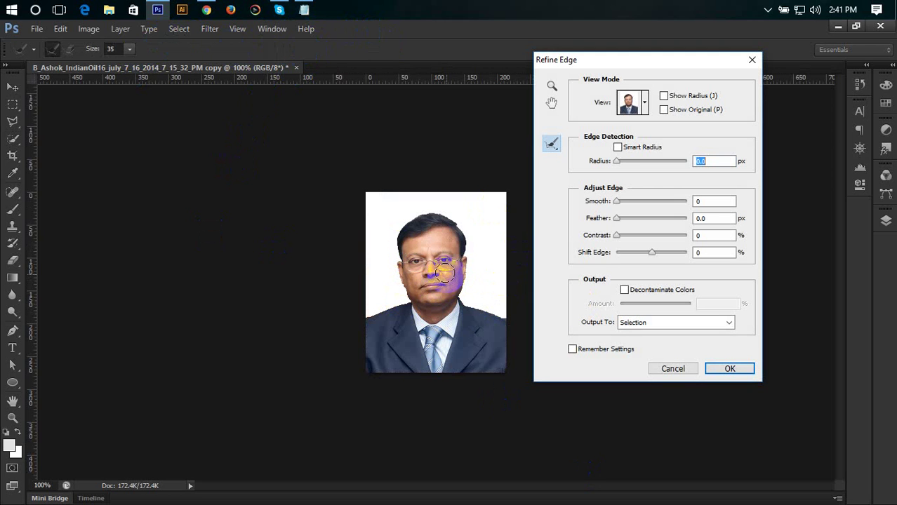
mouse_move(444, 272)
mouse_down()
mouse_move(469, 201)
mouse_move(437, 343)
mouse_up()
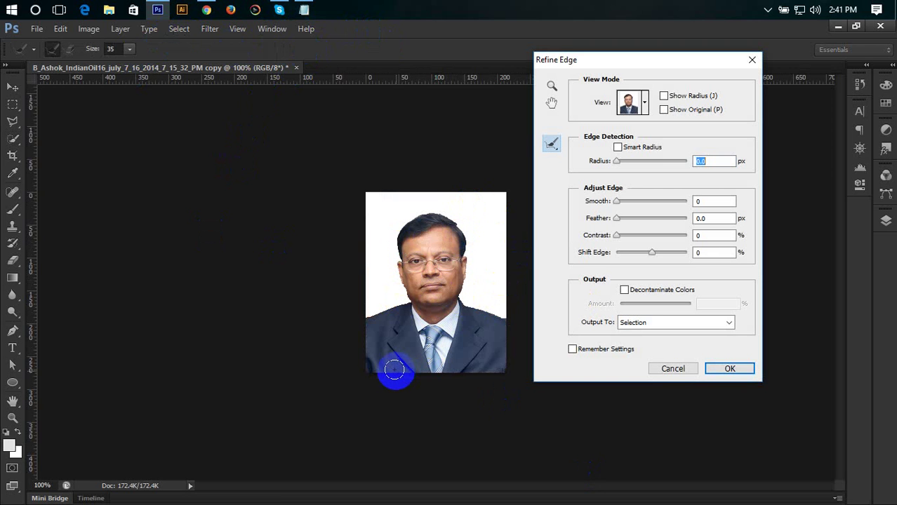
drag(394, 370, 439, 250)
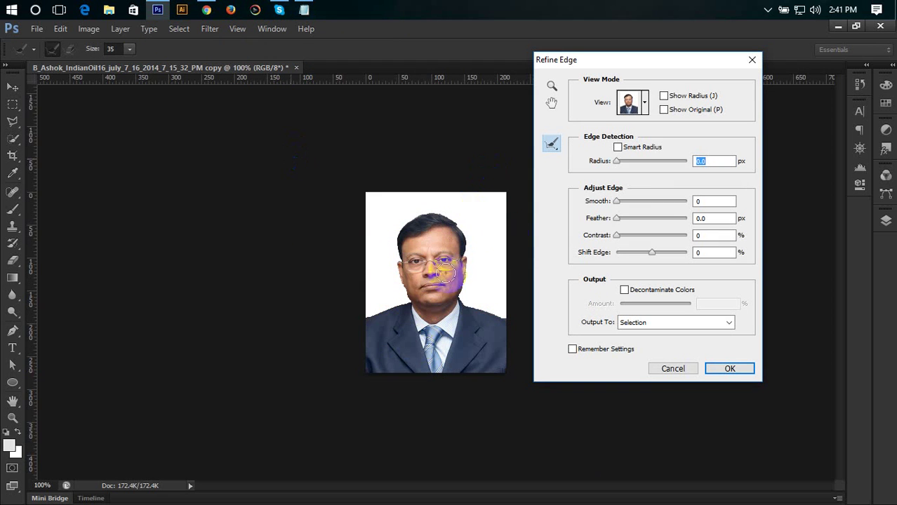
click(497, 269)
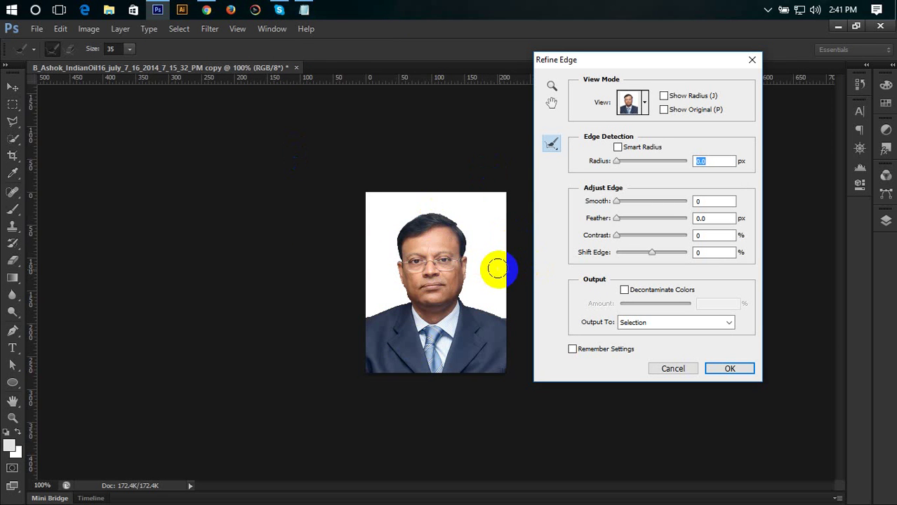
Step: Zoom in and refine the edges along the jaw and white background border
key(ctrl+plus)
key(ctrl+plus)
key(ctrl+plus)
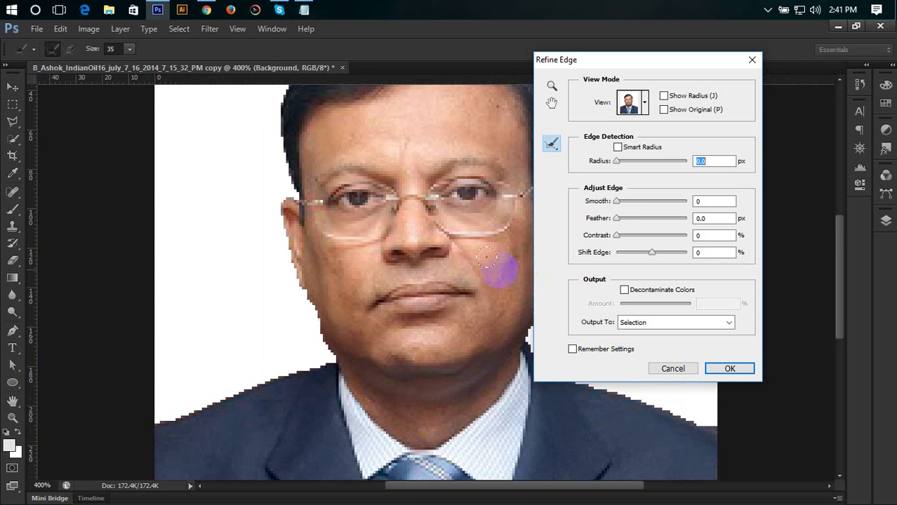
drag(191, 174, 296, 126)
click(319, 309)
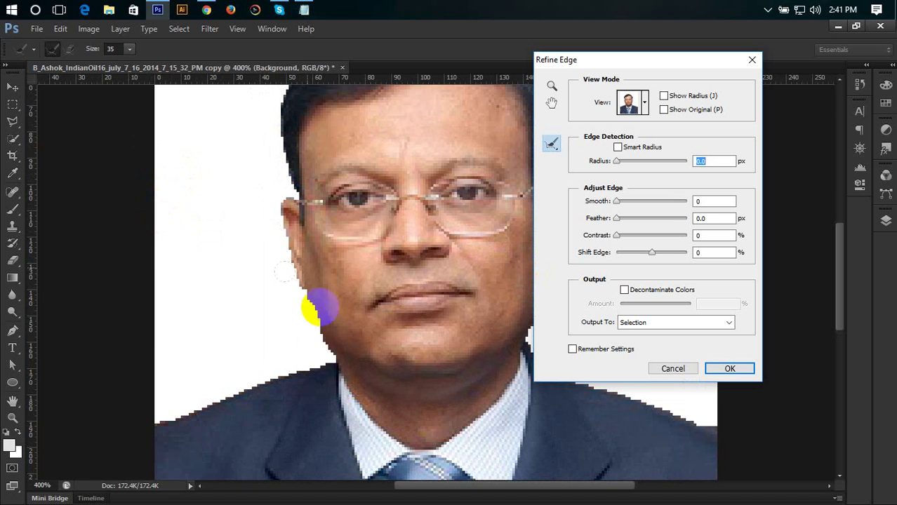
drag(284, 267, 268, 162)
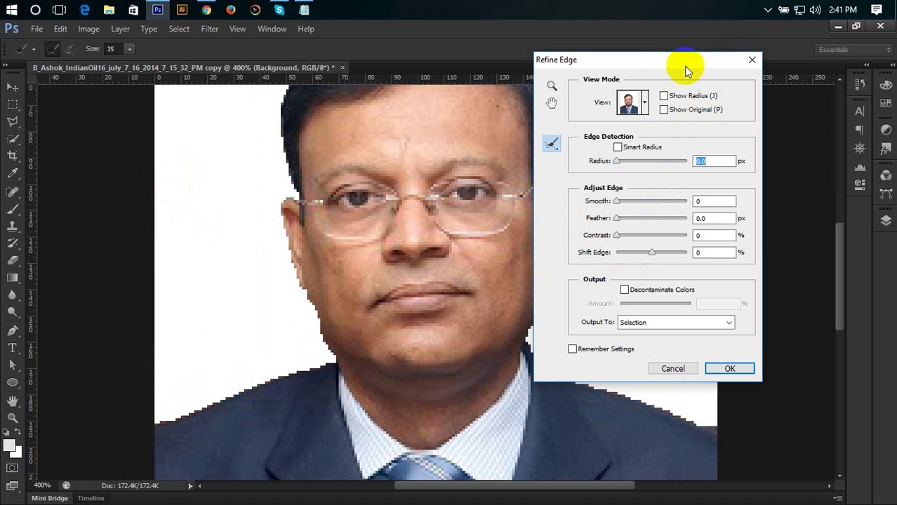
drag(707, 63, 756, 71)
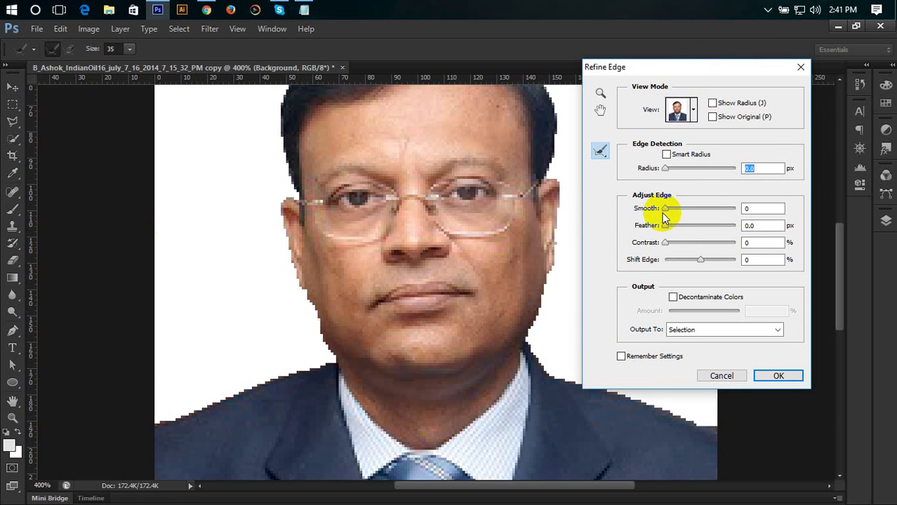
Step: Set Refine Edge Smooth to 9 with Feather at 0
drag(667, 209, 670, 210)
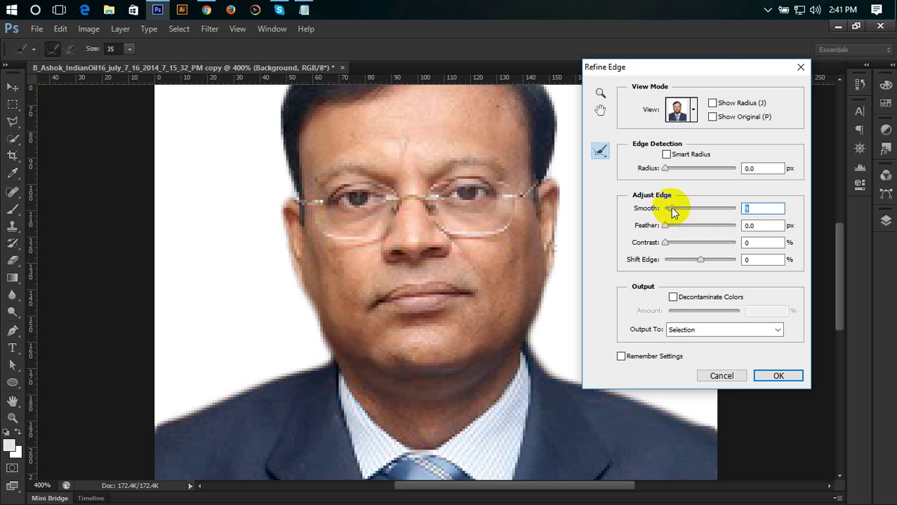
drag(711, 65, 674, 60)
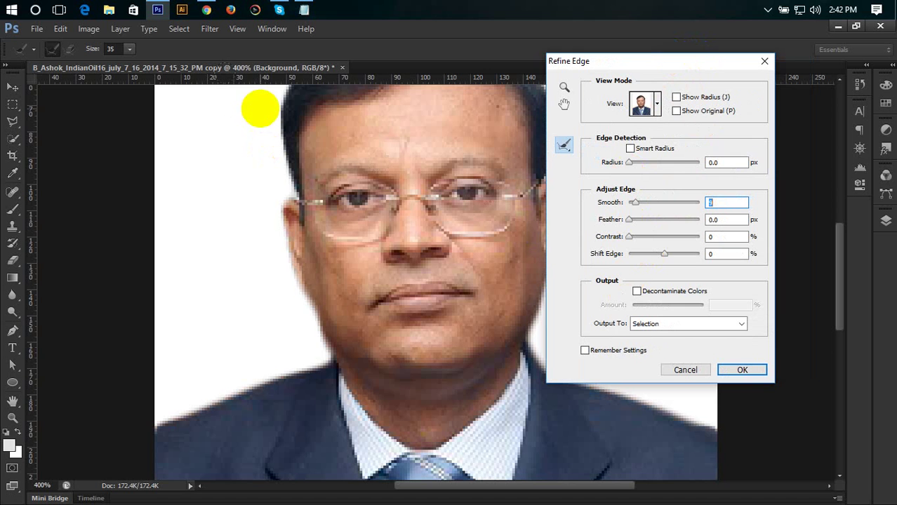
drag(679, 66, 696, 66)
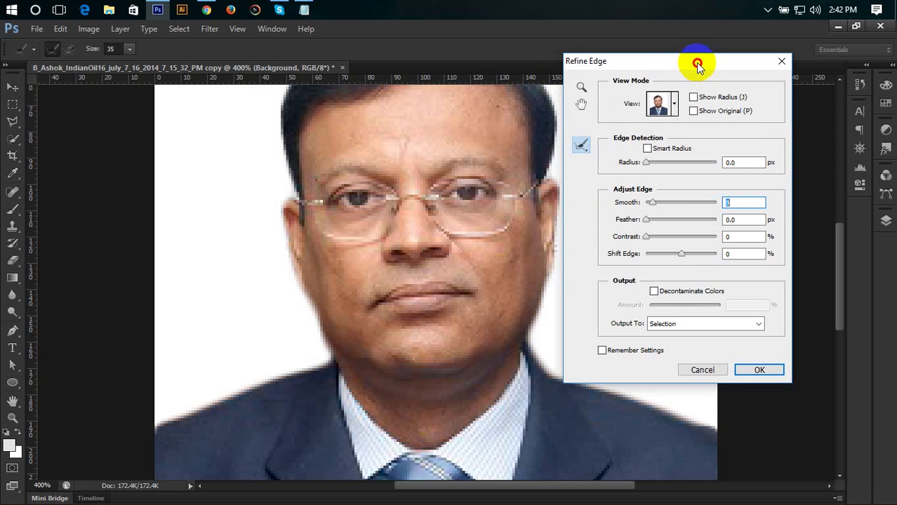
drag(647, 222, 642, 221)
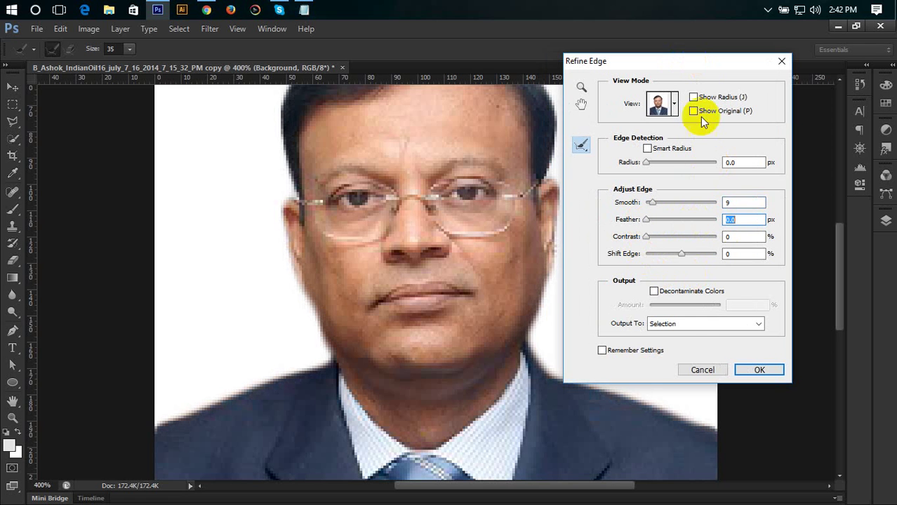
drag(713, 65, 743, 68)
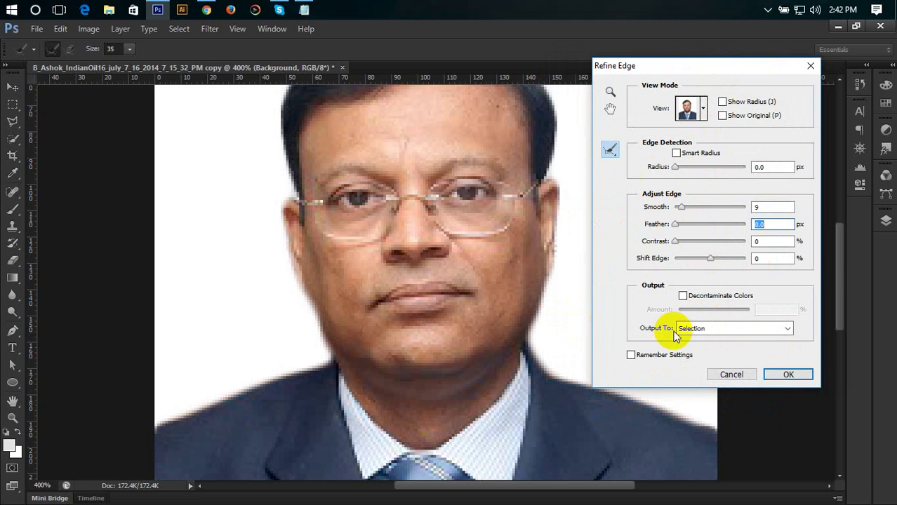
Step: Output the refined selection to a new layer and apply Refine Edge
click(710, 330)
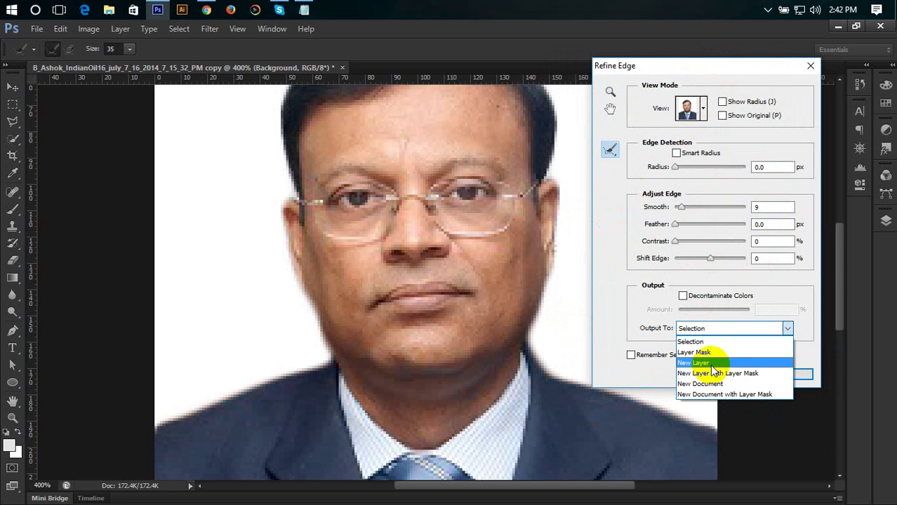
click(712, 364)
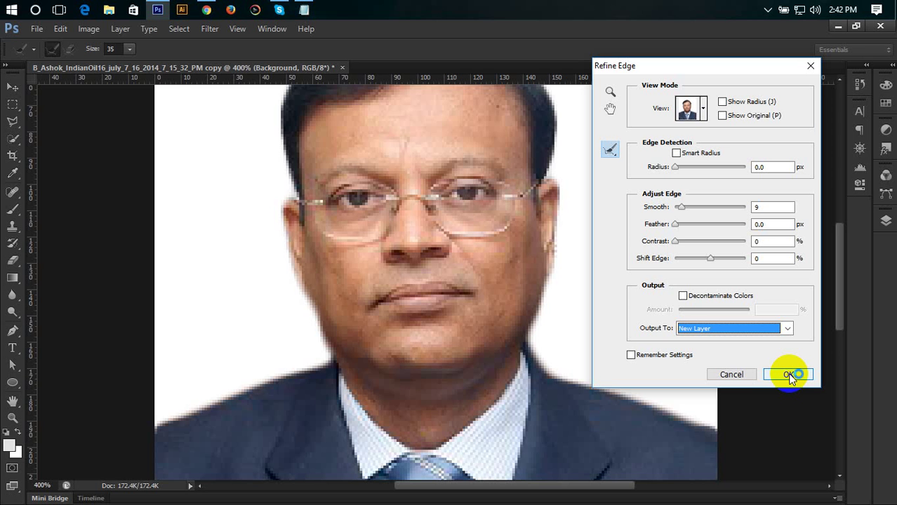
click(789, 376)
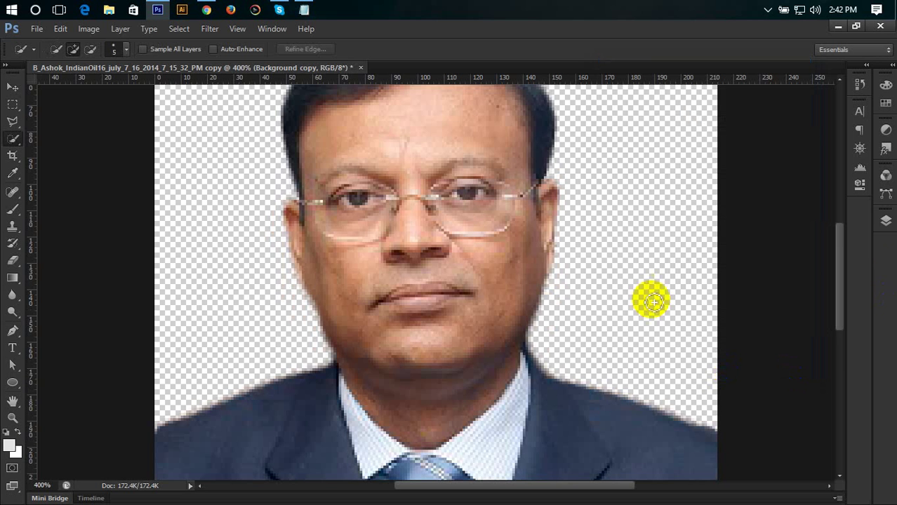
Step: Compare the cut-out Background copy against the original Background by toggling visibility, leaving the original hidden
click(886, 223)
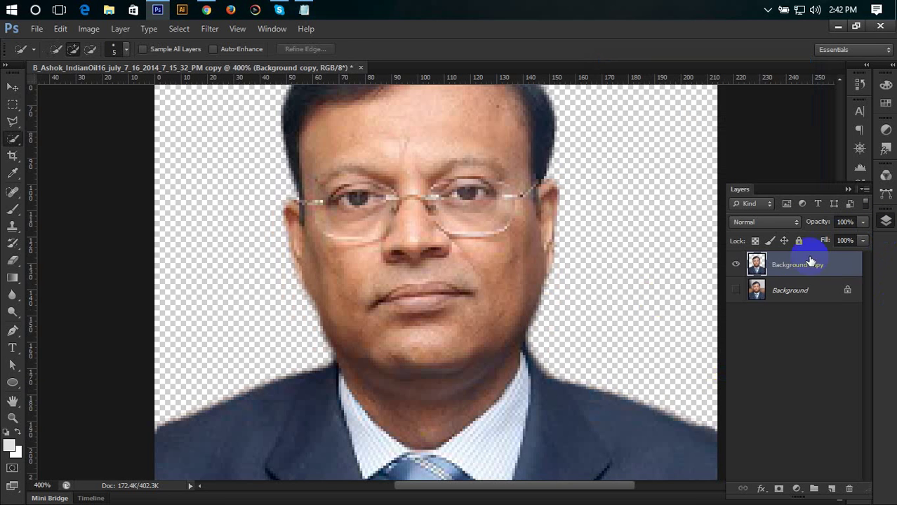
click(793, 290)
click(734, 264)
click(735, 290)
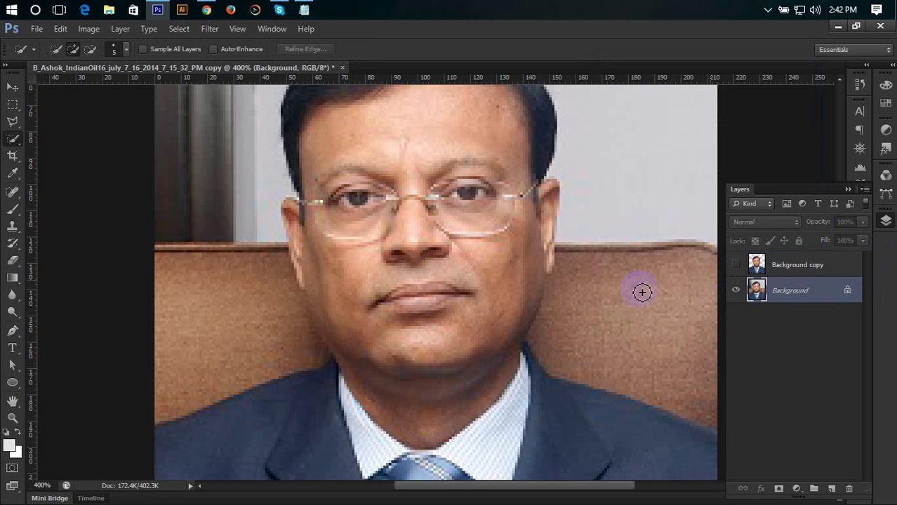
click(735, 264)
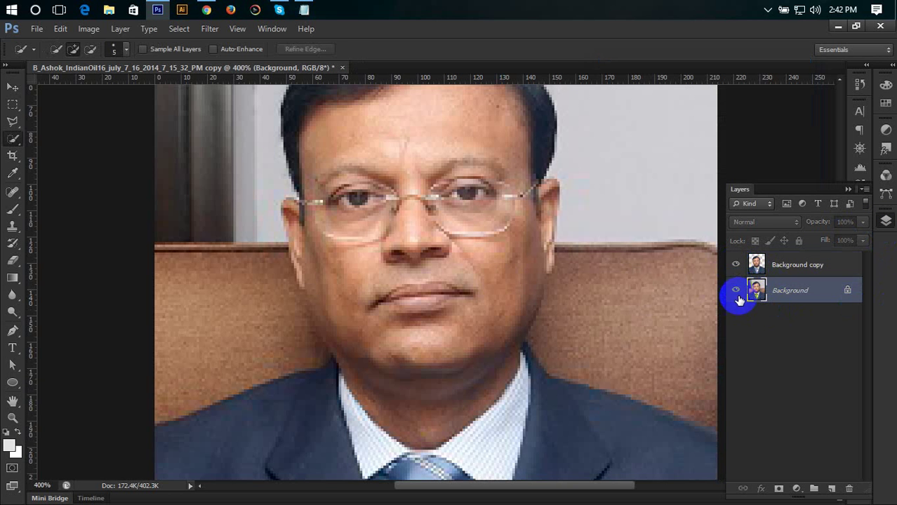
click(734, 291)
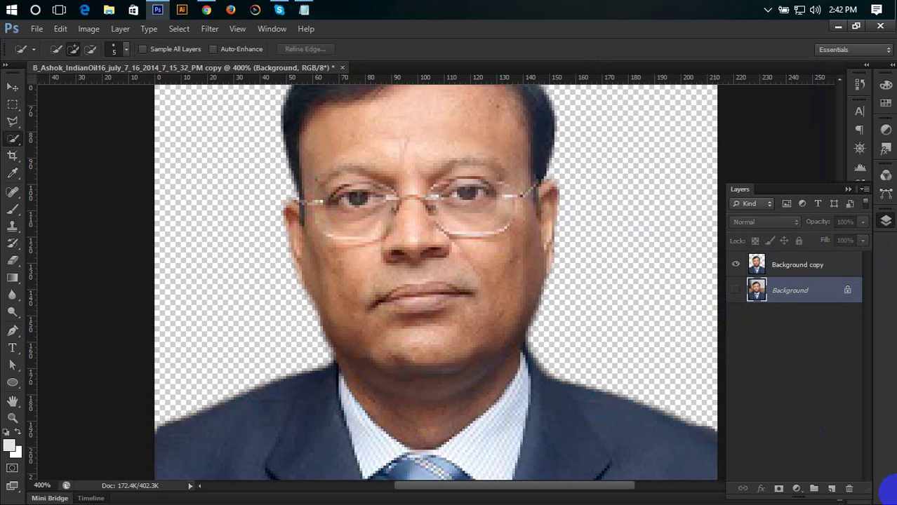
Step: Zoom out to see the whole portrait and select the Background copy layer
key(ctrl+minus)
key(ctrl+minus)
key(ctrl+minus)
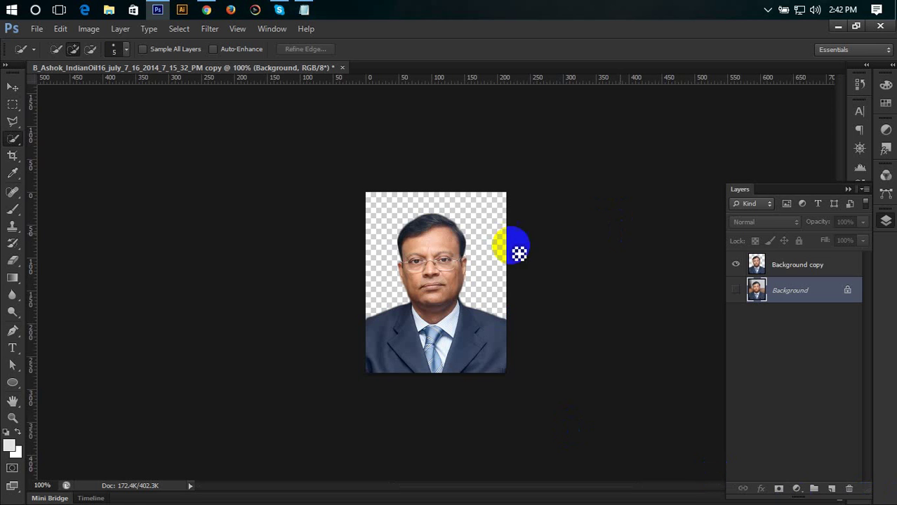
drag(515, 248, 471, 234)
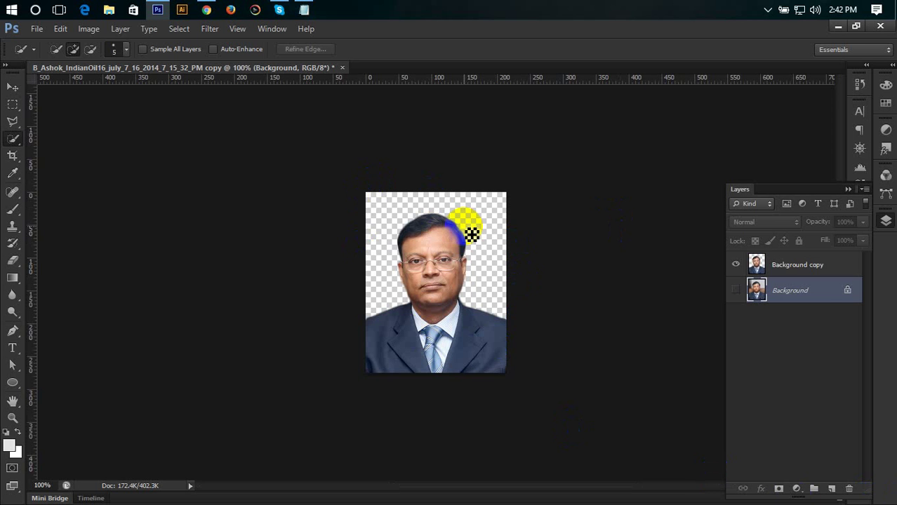
click(801, 264)
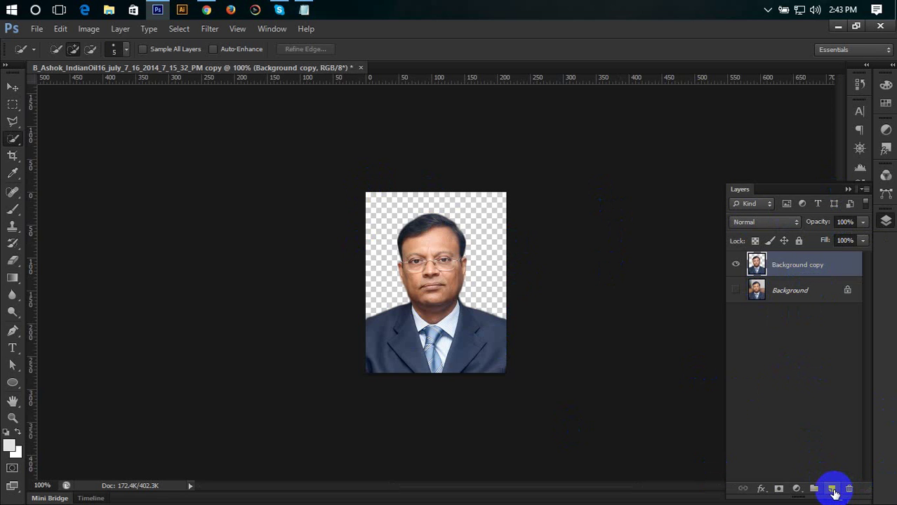
Step: Add an empty Layer 1 above Background copy and set the foreground colour to light blue dbf0ff
click(832, 490)
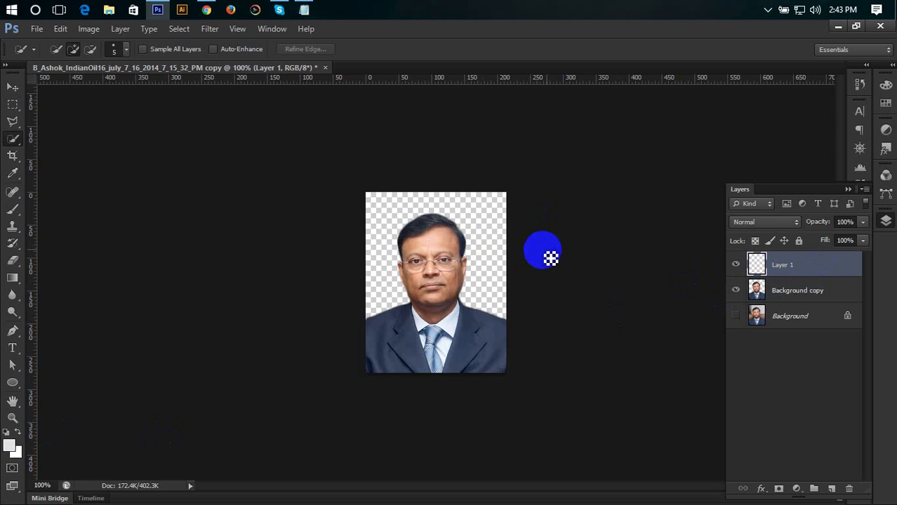
click(10, 447)
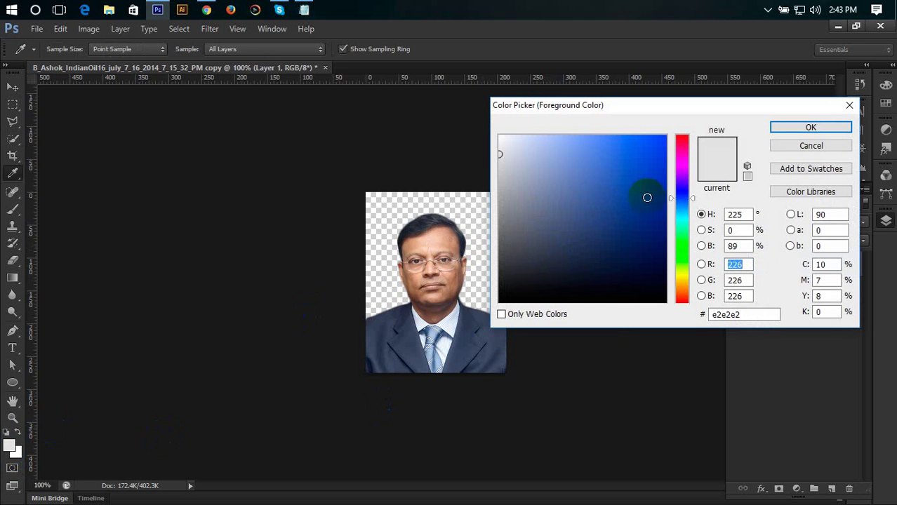
click(685, 215)
drag(586, 195, 523, 132)
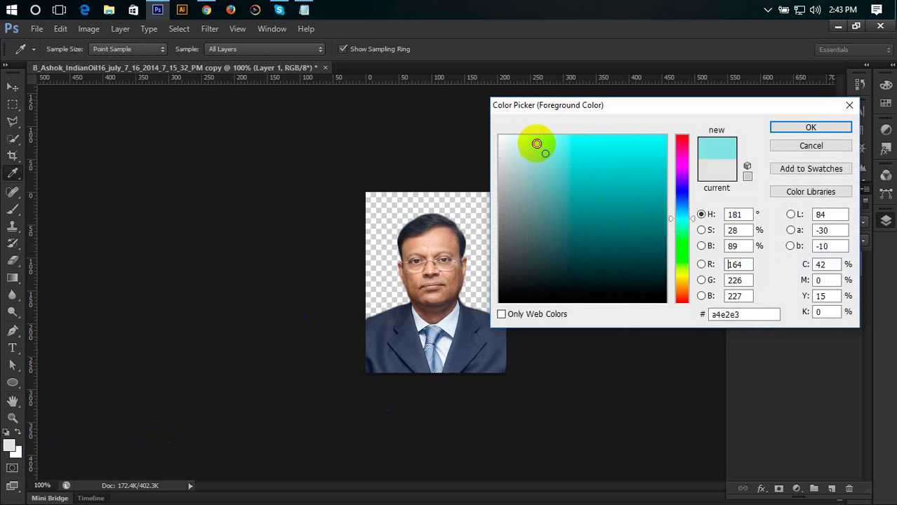
click(630, 280)
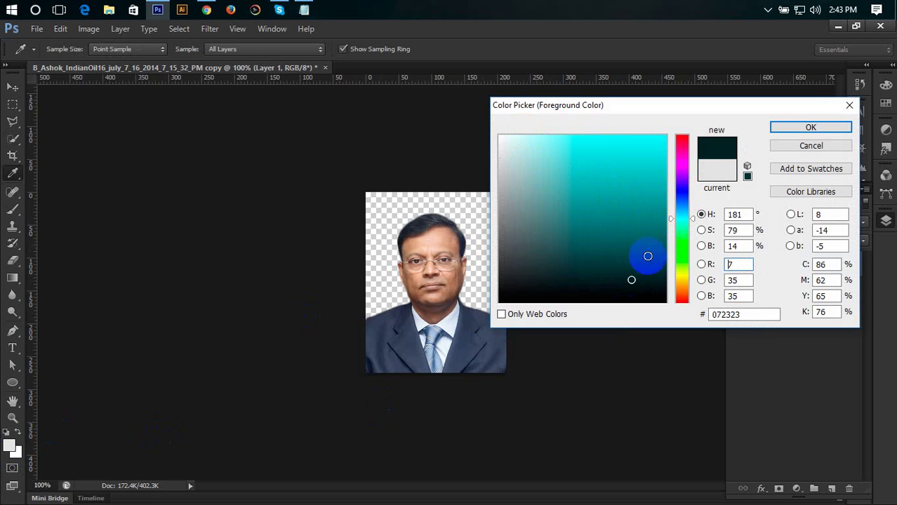
drag(678, 195, 687, 144)
mouse_move(674, 203)
mouse_down()
mouse_move(672, 270)
mouse_move(593, 236)
mouse_up()
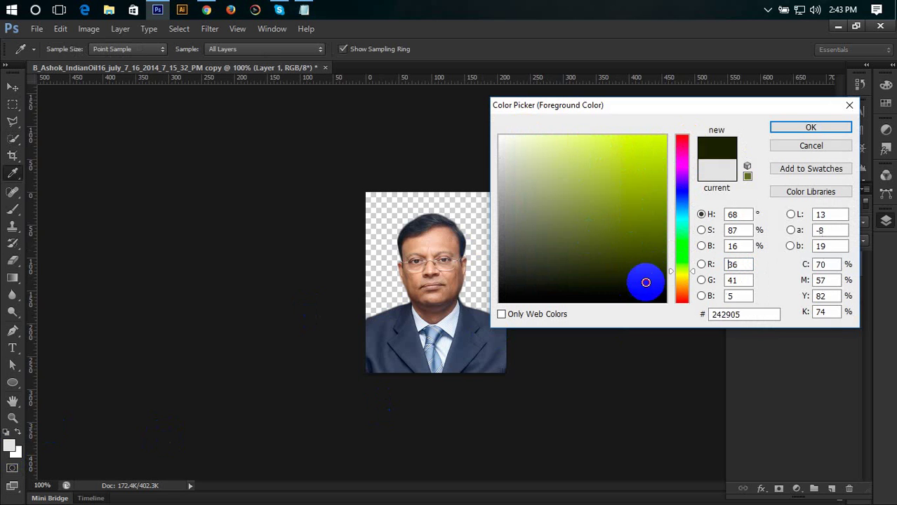
drag(593, 236, 636, 186)
drag(687, 195, 682, 207)
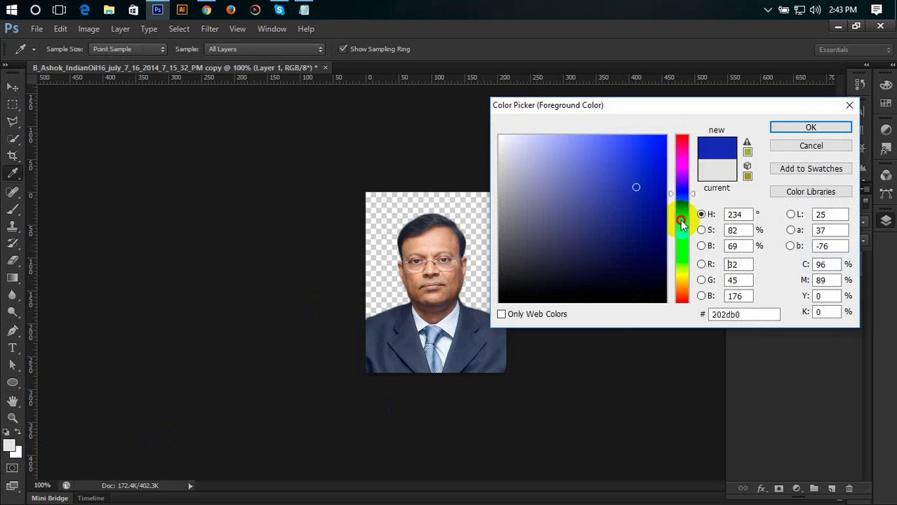
drag(561, 144, 522, 125)
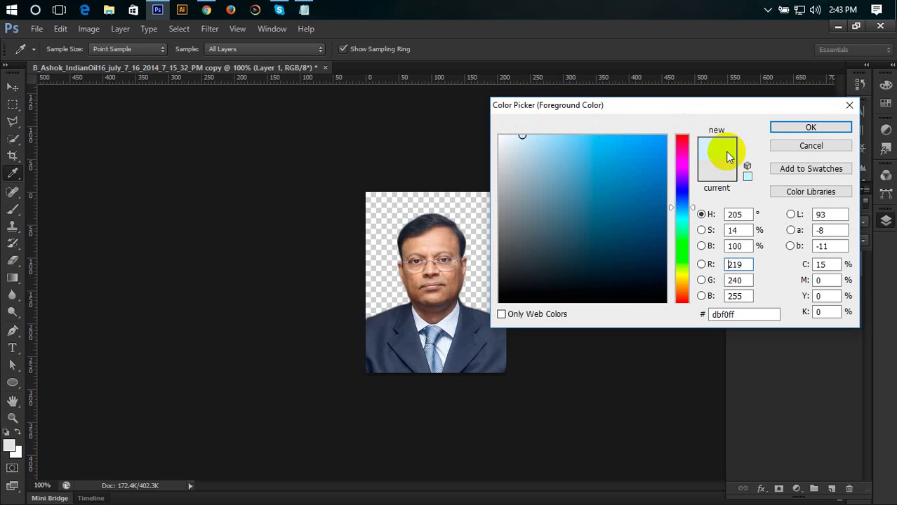
click(800, 127)
key(w)
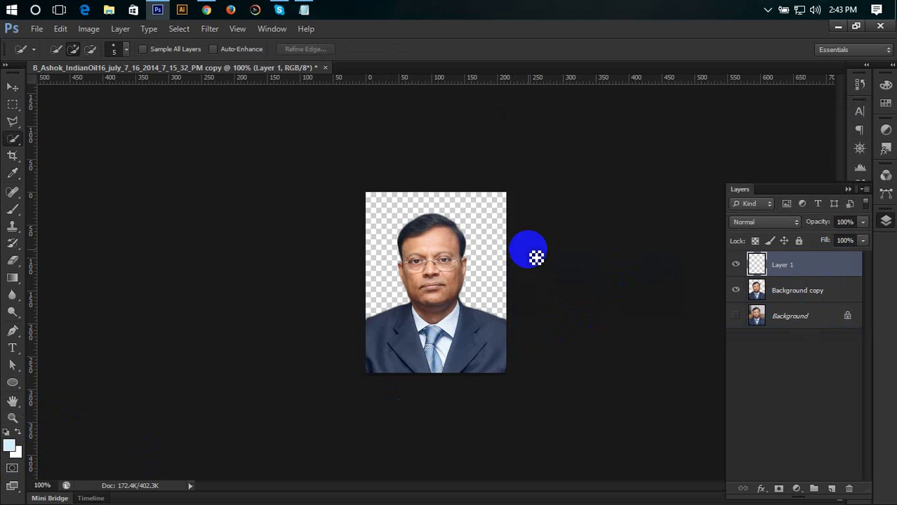
Step: Fill Layer 1 with the light blue foreground colour and switch to the Move tool
key(alt+BackSpace)
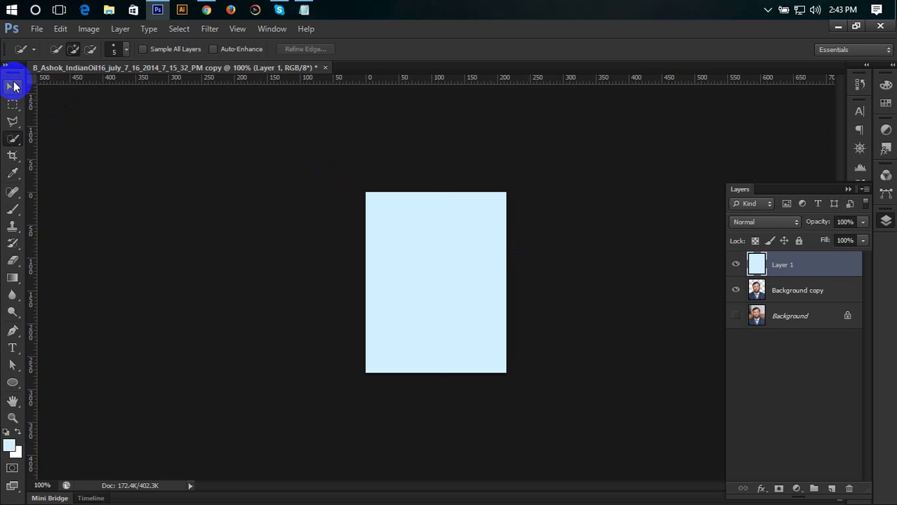
click(13, 86)
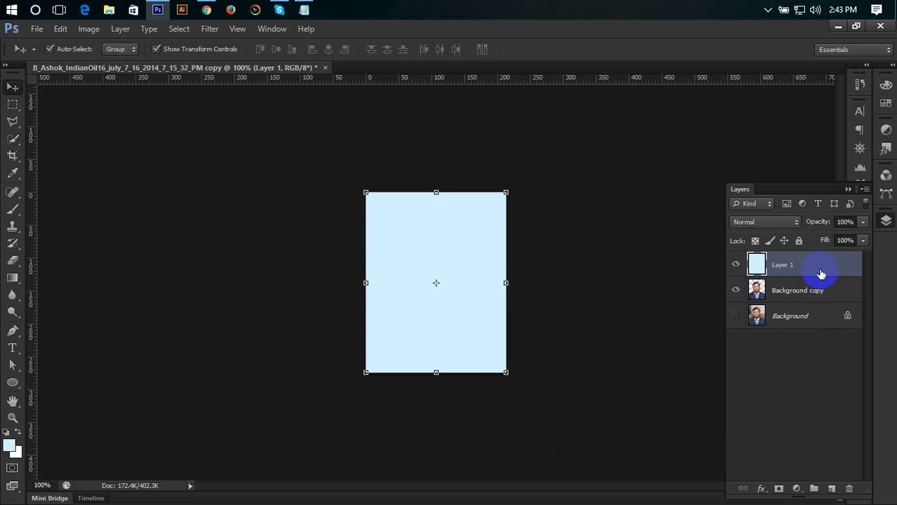
drag(821, 274, 825, 297)
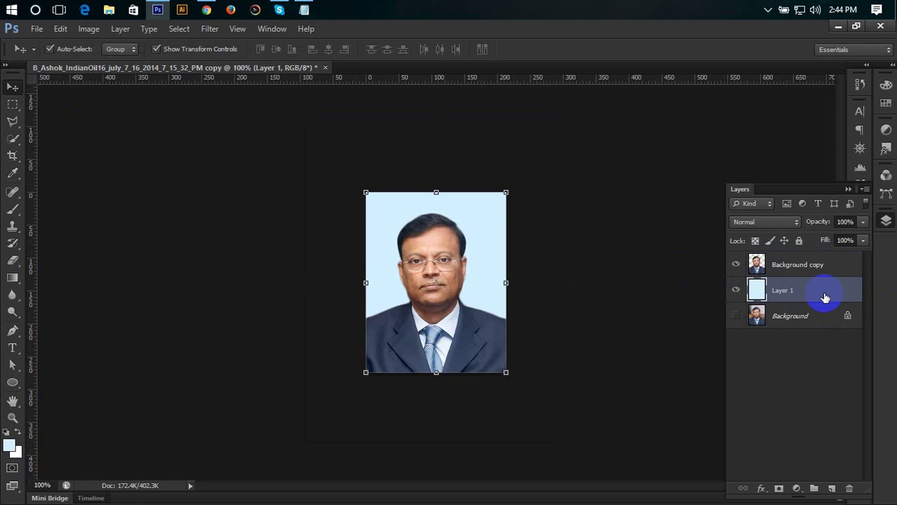
key(ctrl+z)
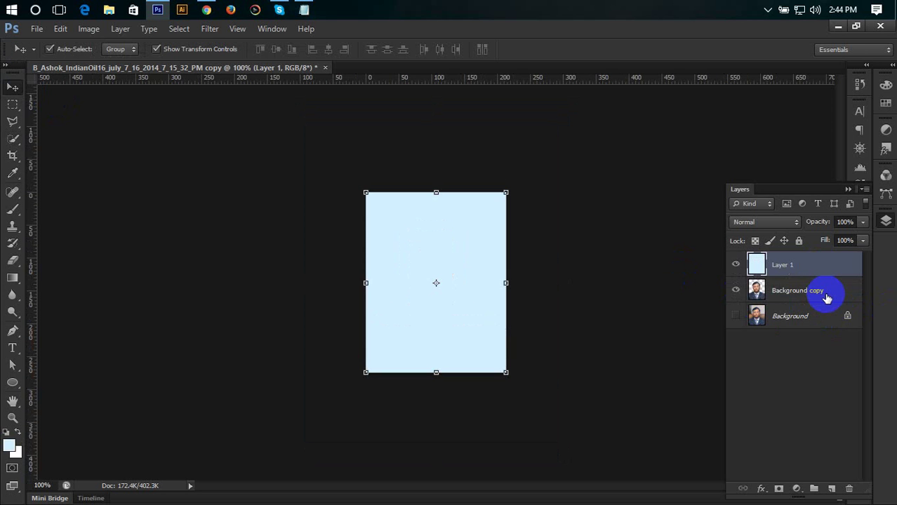
key(ctrl+z)
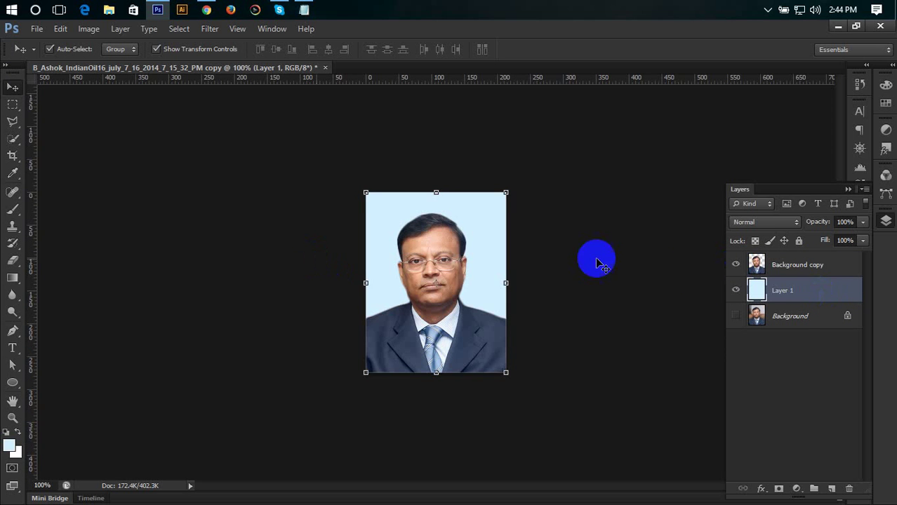
click(608, 289)
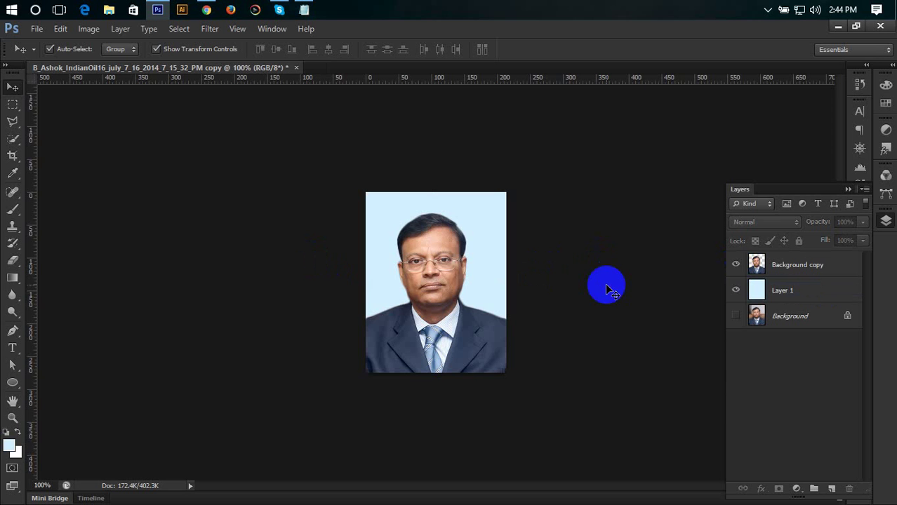
Step: Drag the light-blue fill and the portrait around the canvas to reposition them
mouse_move(494, 288)
mouse_down()
mouse_move(494, 192)
mouse_move(411, 198)
mouse_up()
click(467, 335)
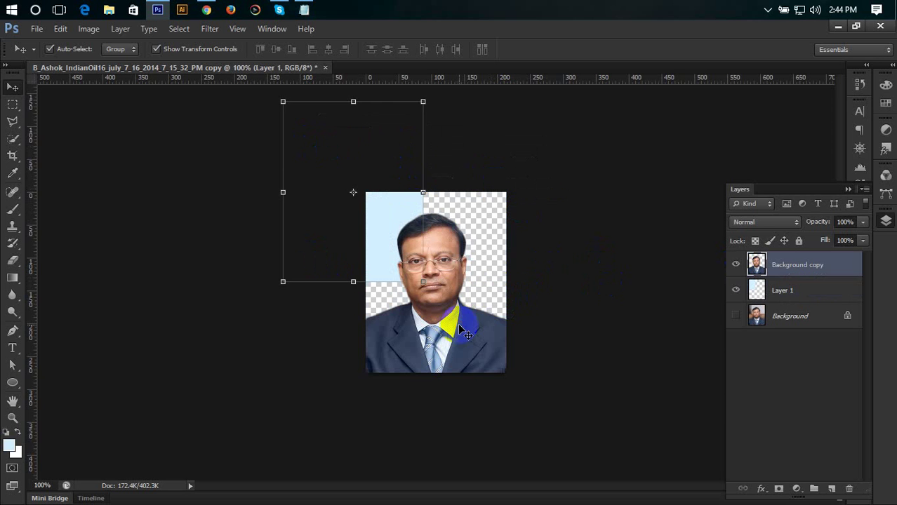
drag(467, 335, 387, 246)
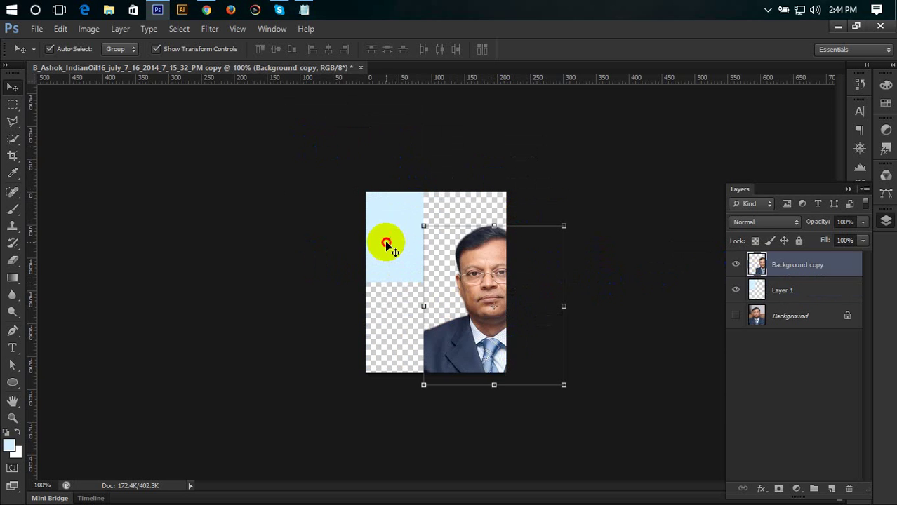
key(ctrl+z)
drag(481, 300, 466, 286)
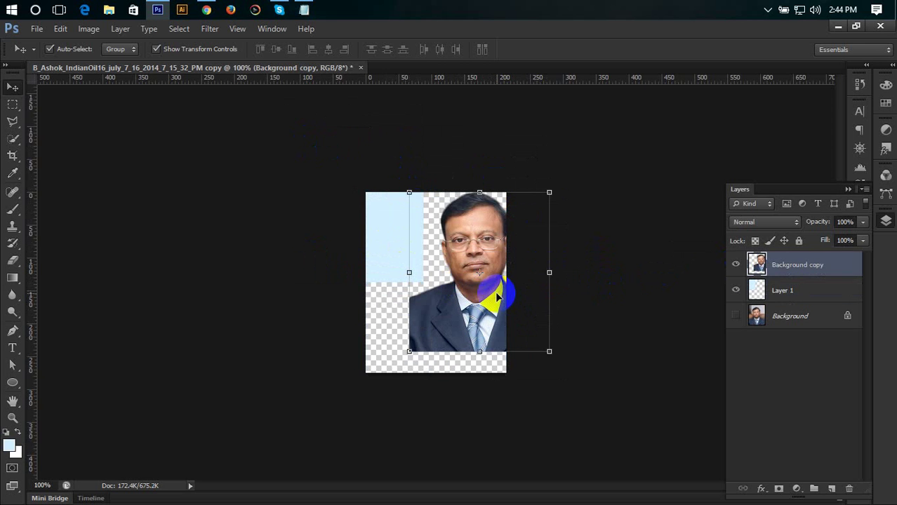
Step: Undo the moves until the portrait and light-blue fill line up, then clear the layer selection
click(782, 290)
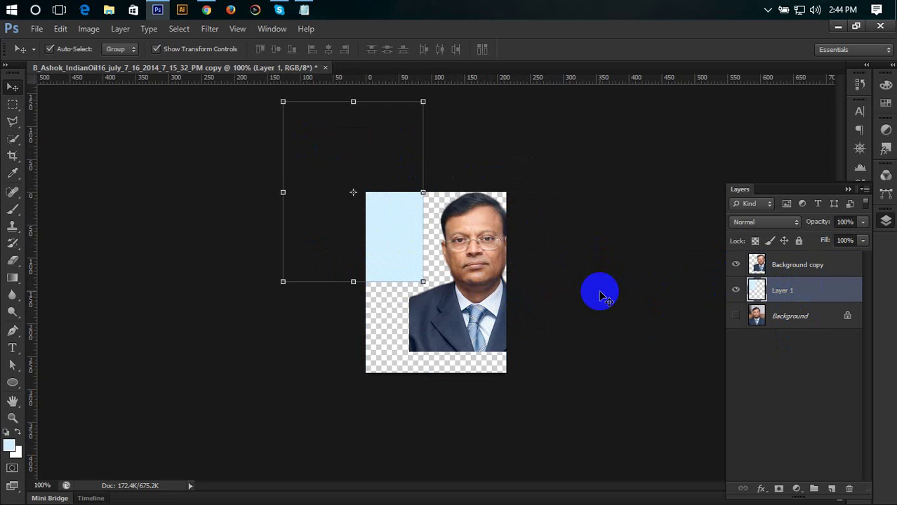
click(600, 294)
key(ctrl+z)
key(ctrl+z)
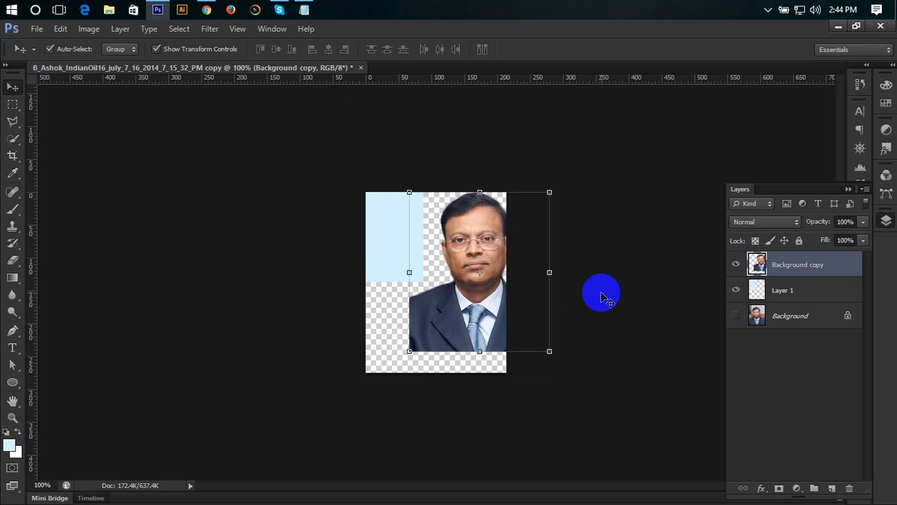
key(ctrl+z)
key(ctrl+z)
key(ctrl+z)
key(ctrl+z)
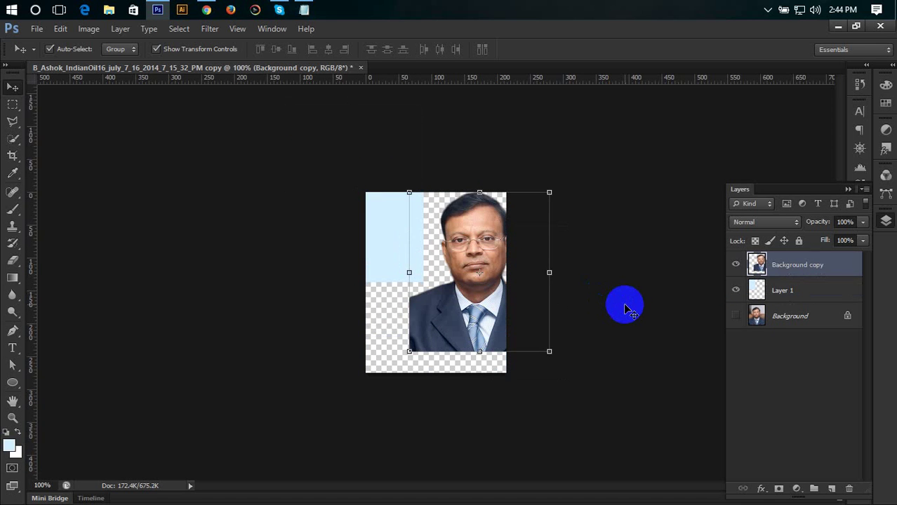
key(ctrl+alt+z)
key(ctrl+alt+z)
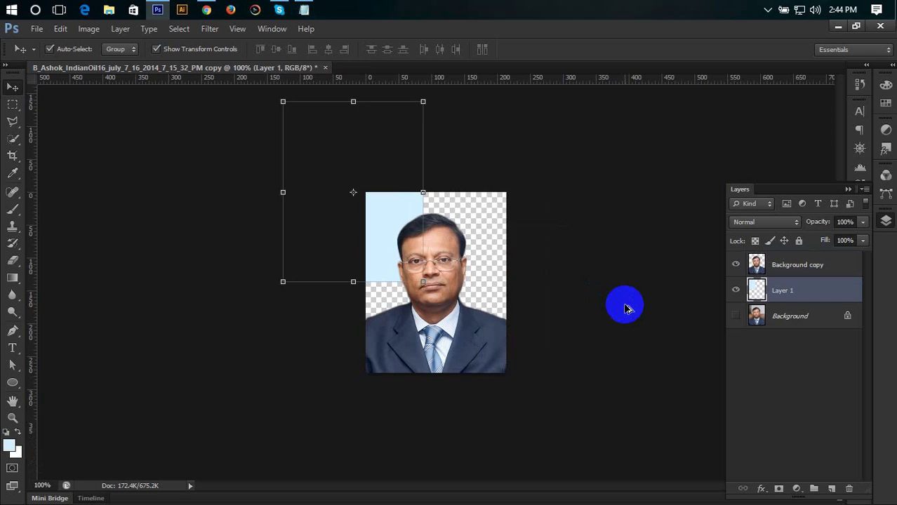
key(ctrl+alt+z)
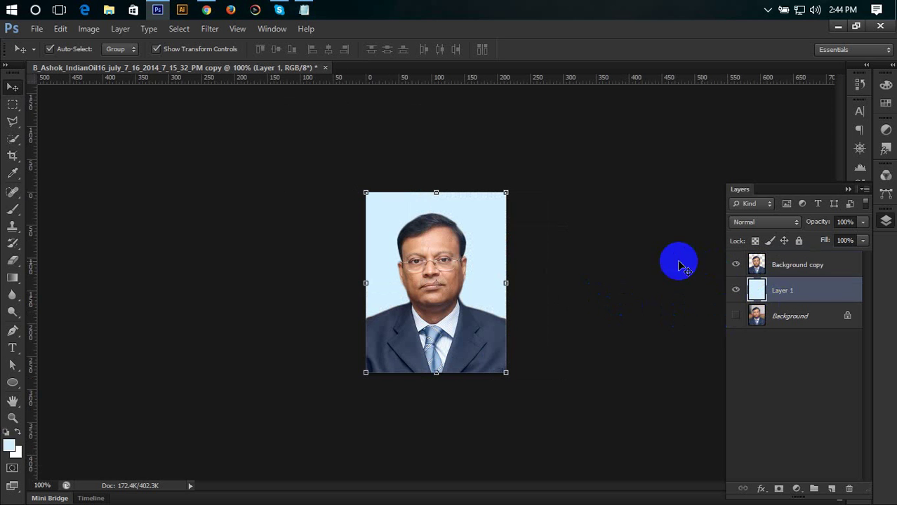
click(632, 257)
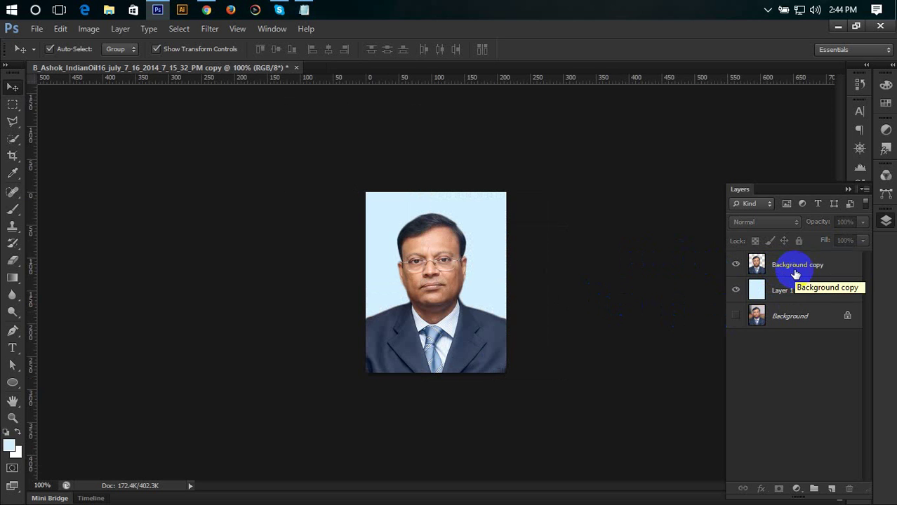
Step: Select Background copy and Layer 1 together and merge them with Merge Layers
click(795, 274)
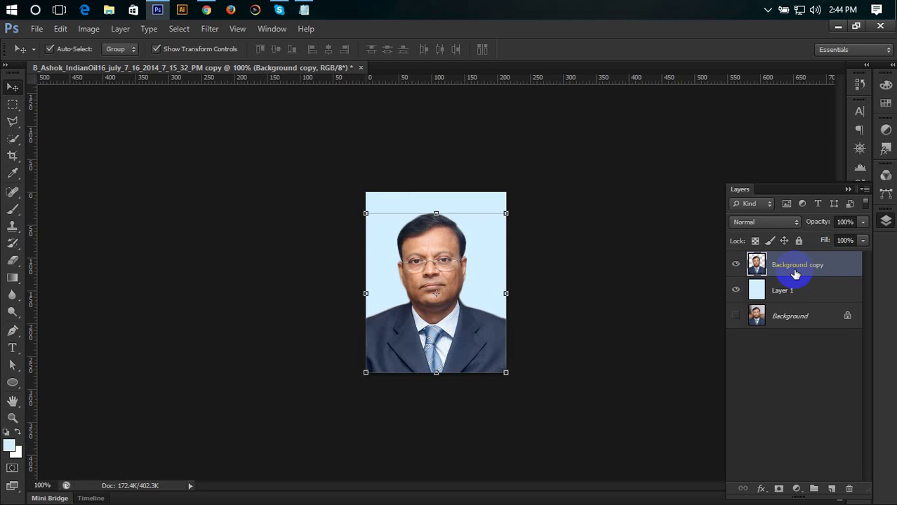
shift+click(811, 295)
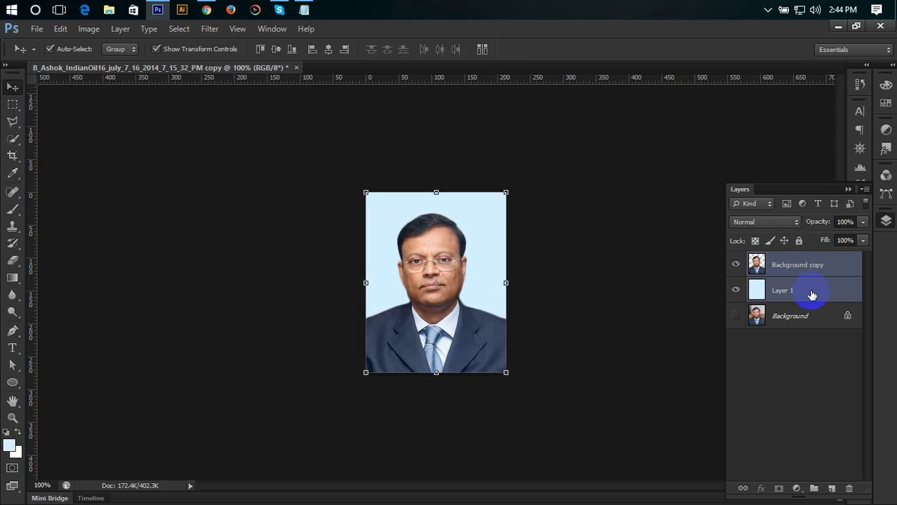
right_click(811, 295)
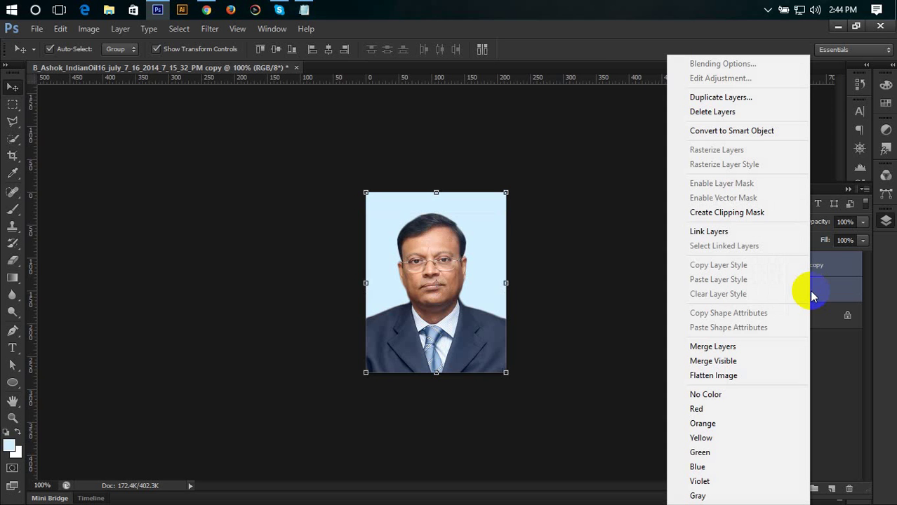
click(746, 346)
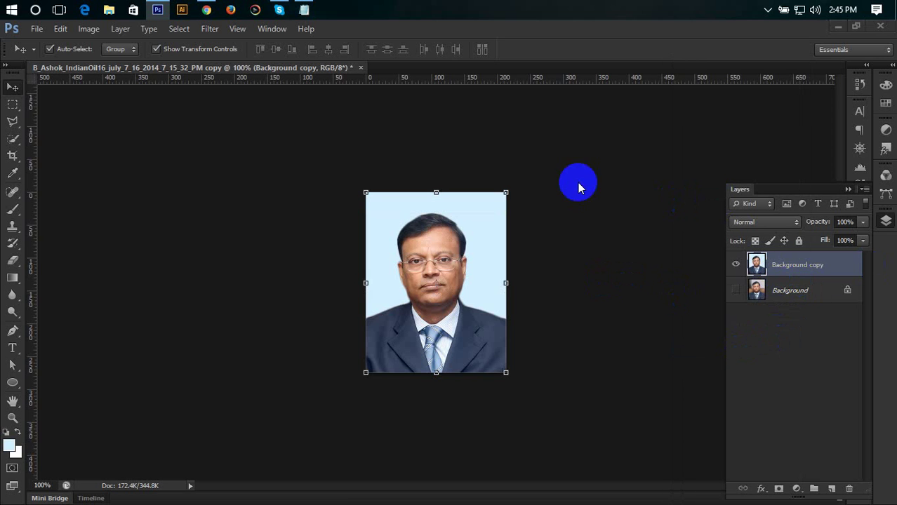
Step: Browse the menus and open the Image Size dialog from the Image menu
click(477, 194)
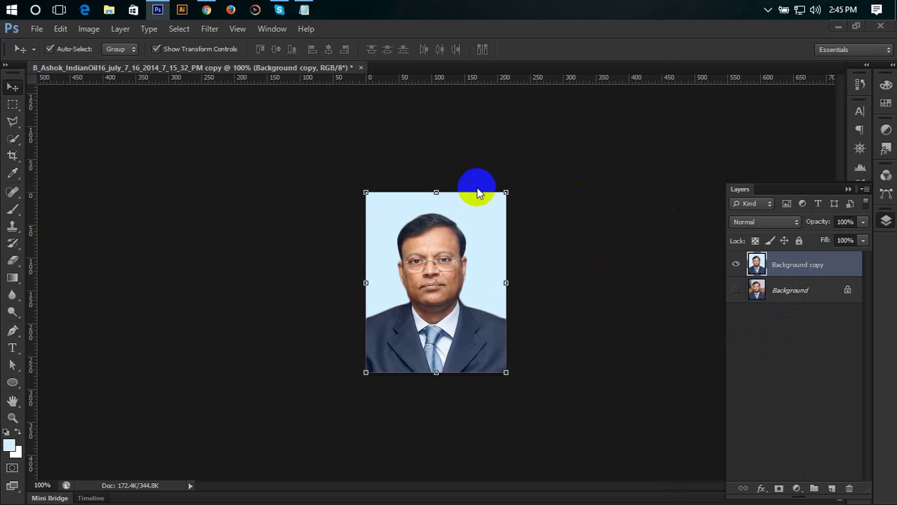
click(85, 33)
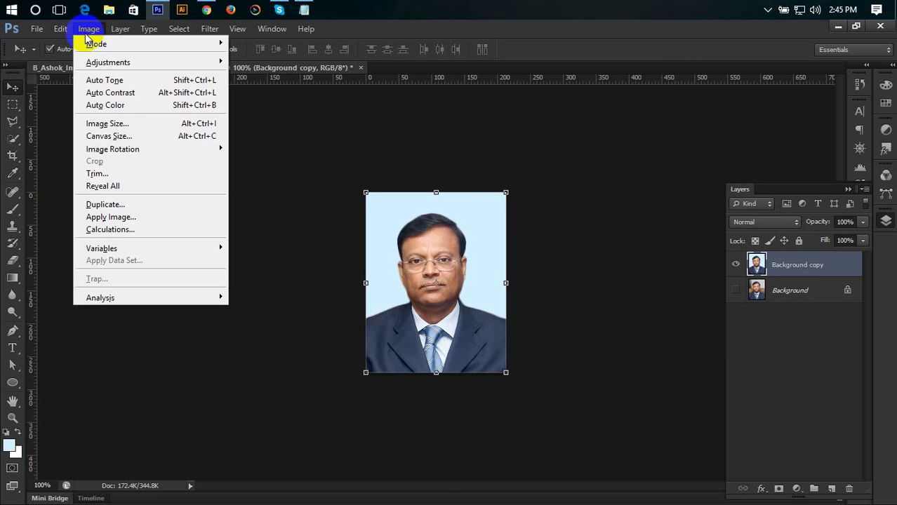
click(167, 161)
key(alt+w)
key(Left)
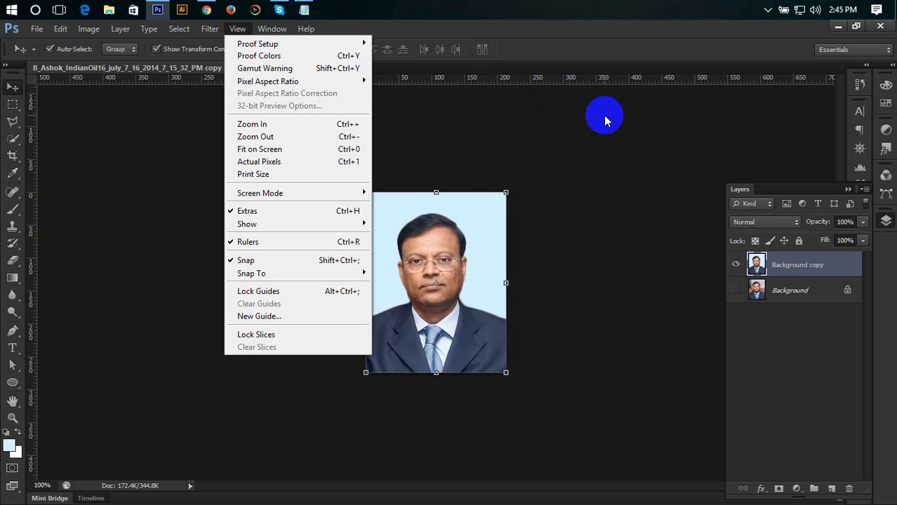
click(89, 30)
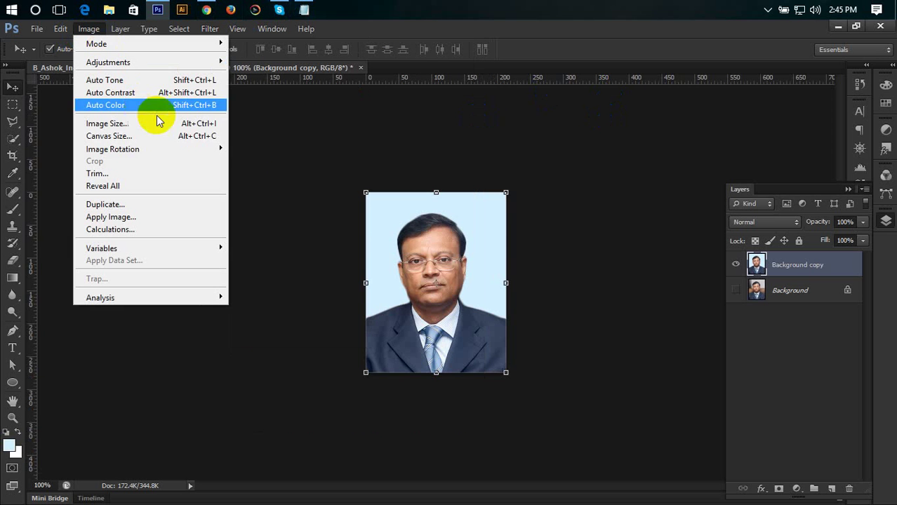
click(166, 124)
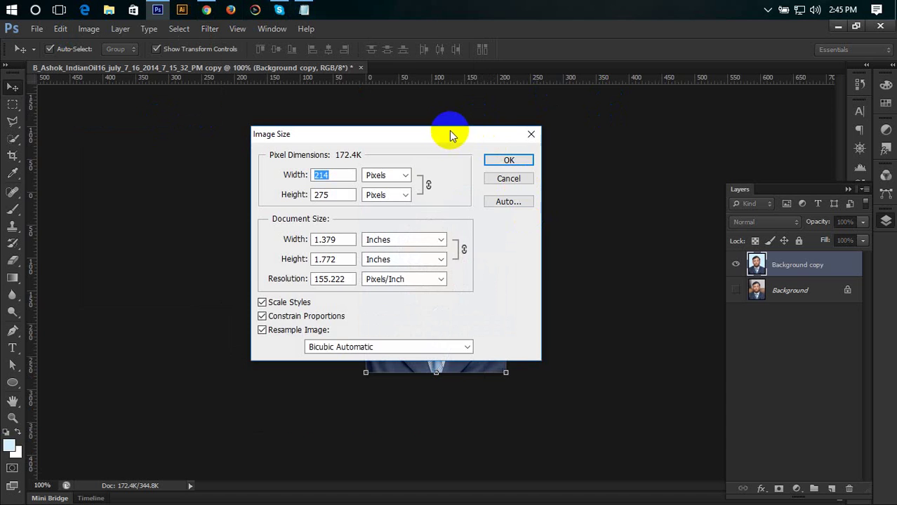
Step: Set document size to 3.5 × 4.5 centimetres at 300 pixels/inch and apply it
drag(449, 133, 623, 139)
click(612, 245)
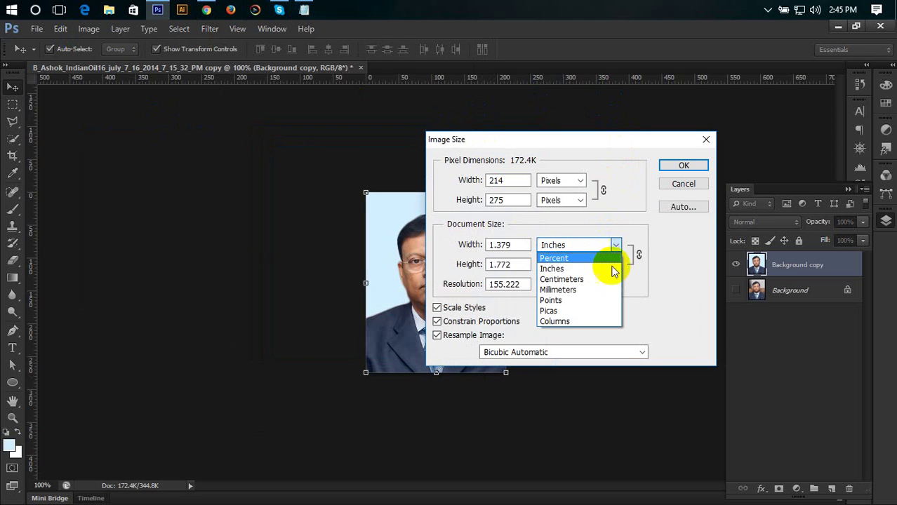
click(610, 279)
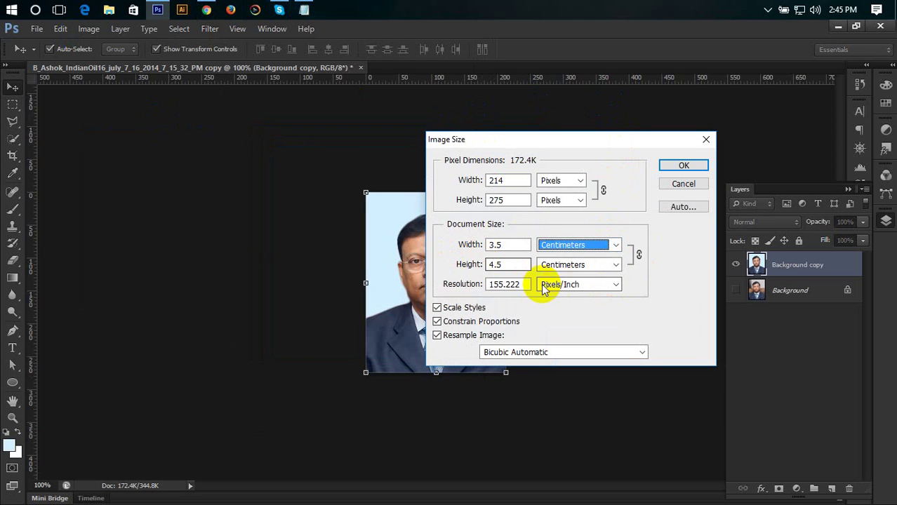
drag(489, 284, 520, 284)
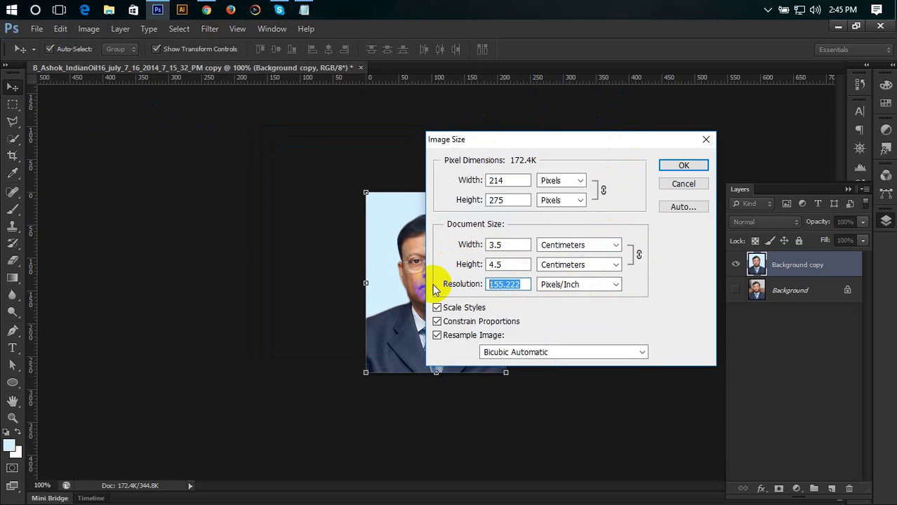
text(3000)
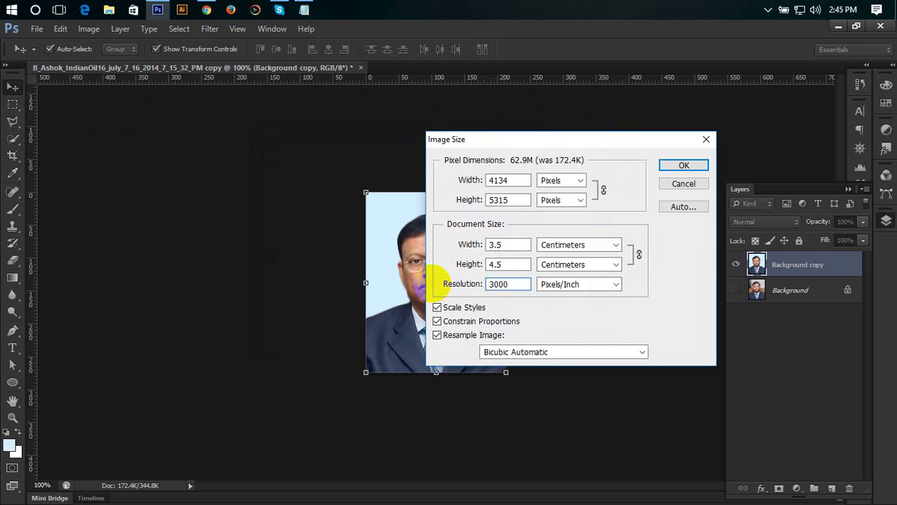
key(BackSpace)
key(Return)
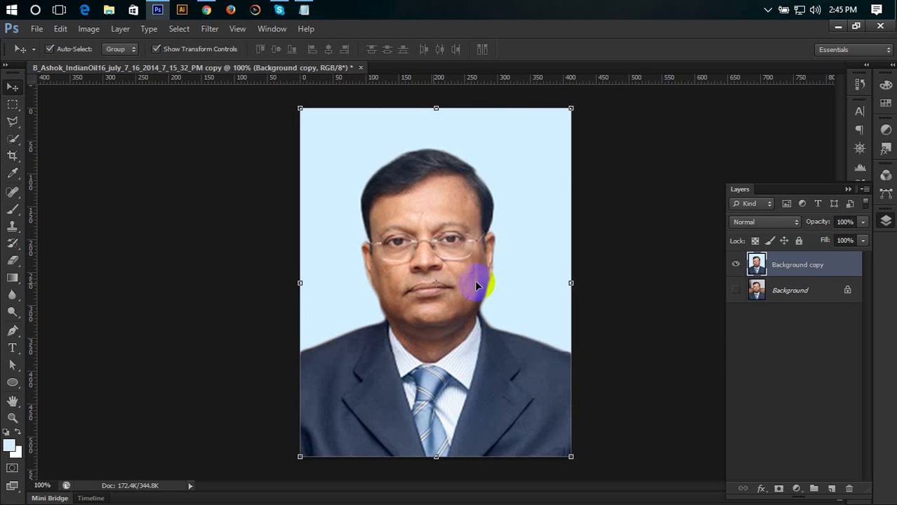
Step: Save the photo as a copy to the Desktop in JPEG format at maximum quality 12
key(ctrl+shift+s)
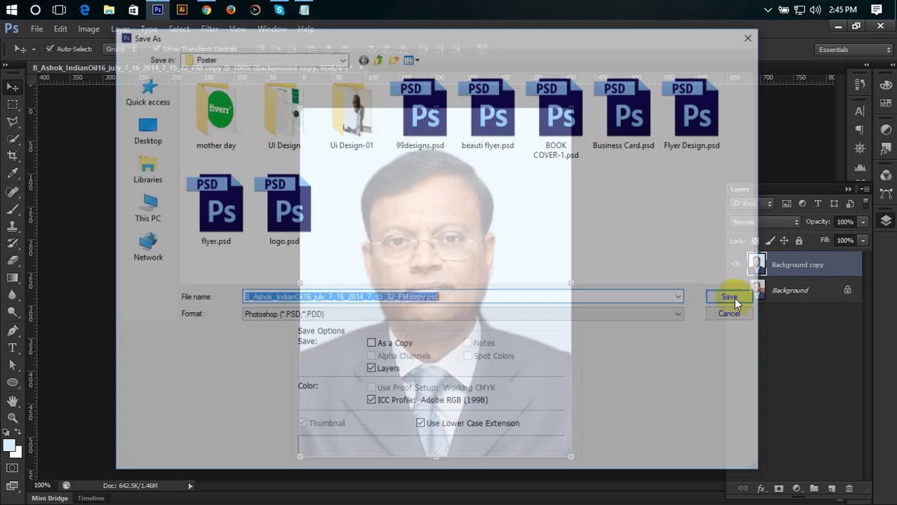
click(143, 130)
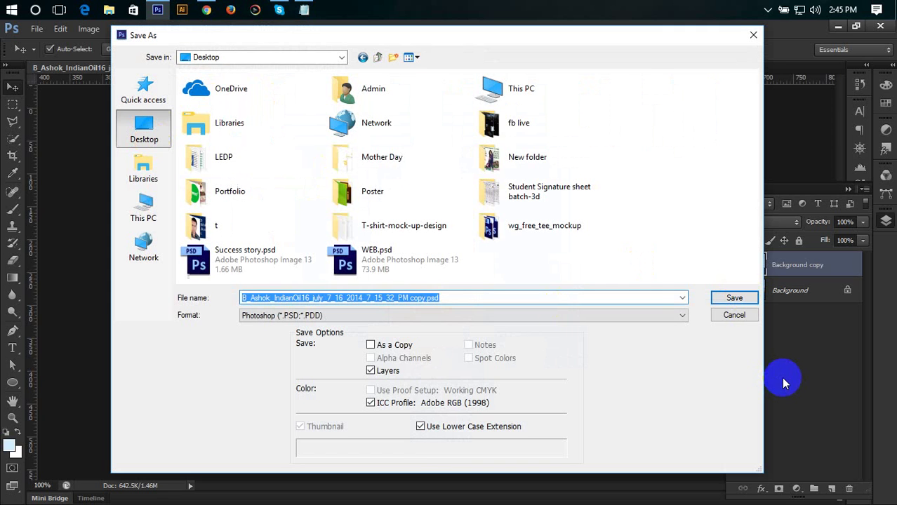
click(781, 377)
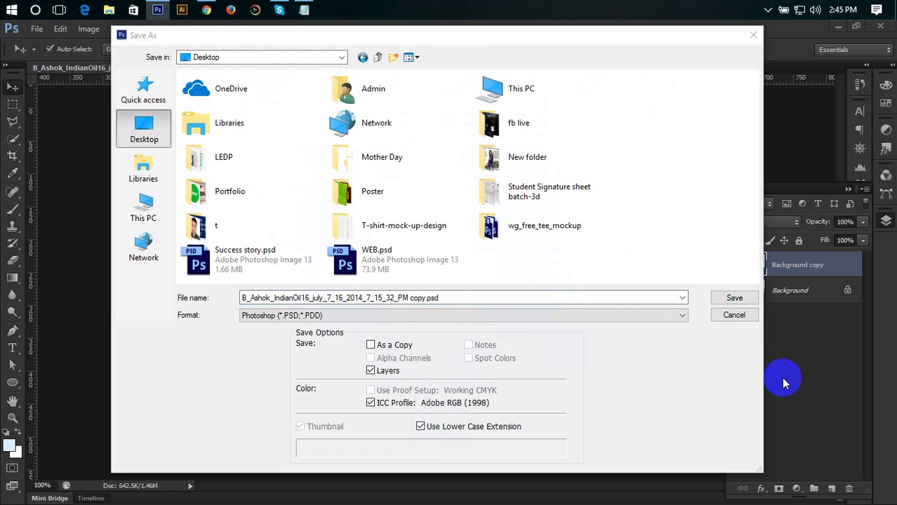
click(410, 320)
click(414, 320)
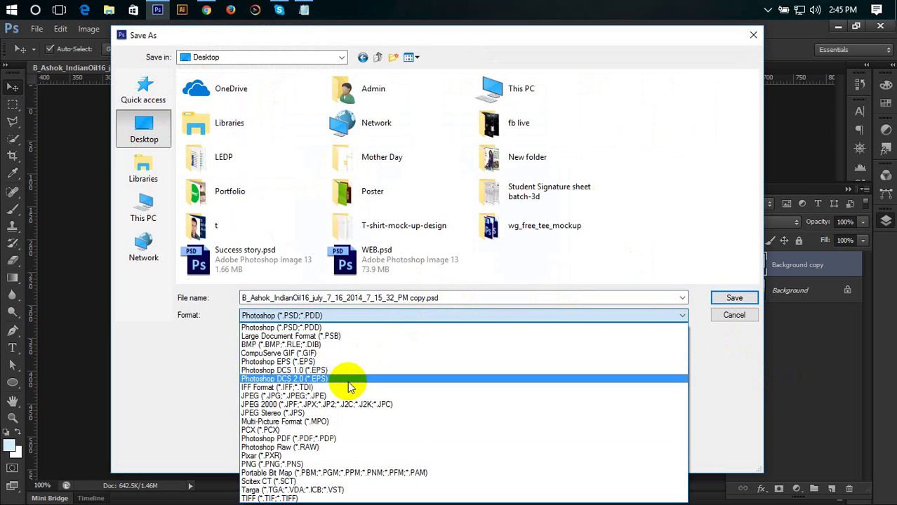
click(351, 396)
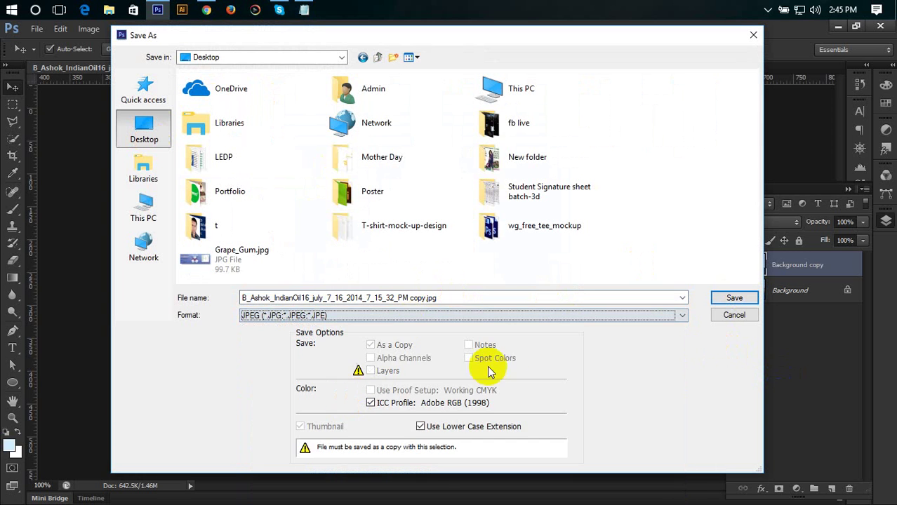
click(737, 300)
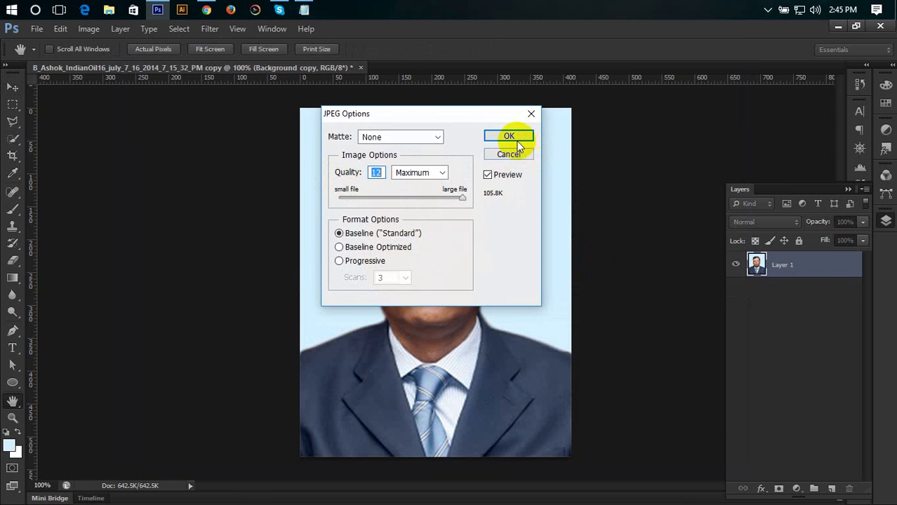
click(514, 137)
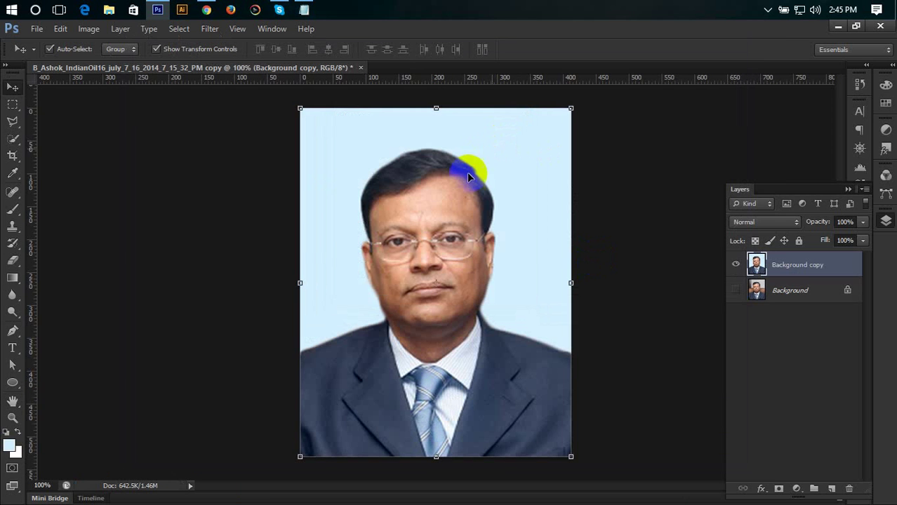
Step: Close the layered photo unsaved and create a new International Paper A4 document, 210 × 297 mm, 300 ppi
click(360, 68)
click(451, 219)
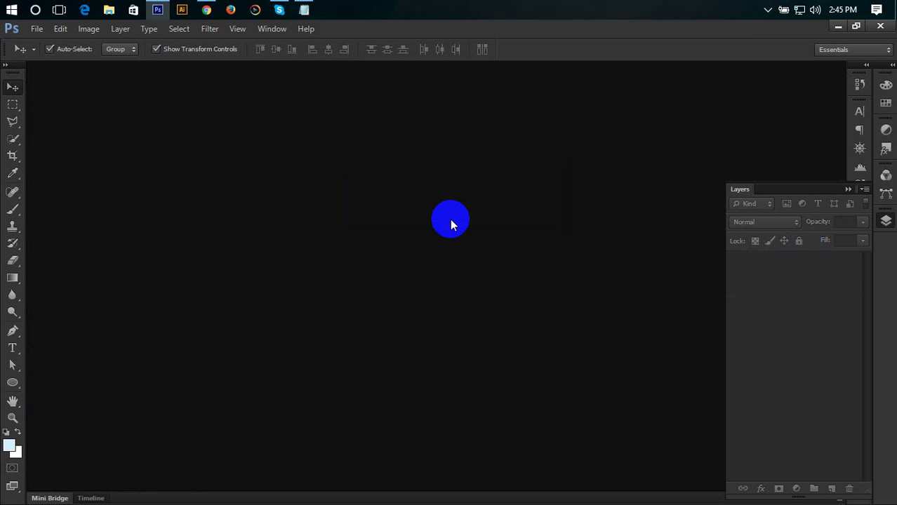
click(37, 29)
click(44, 45)
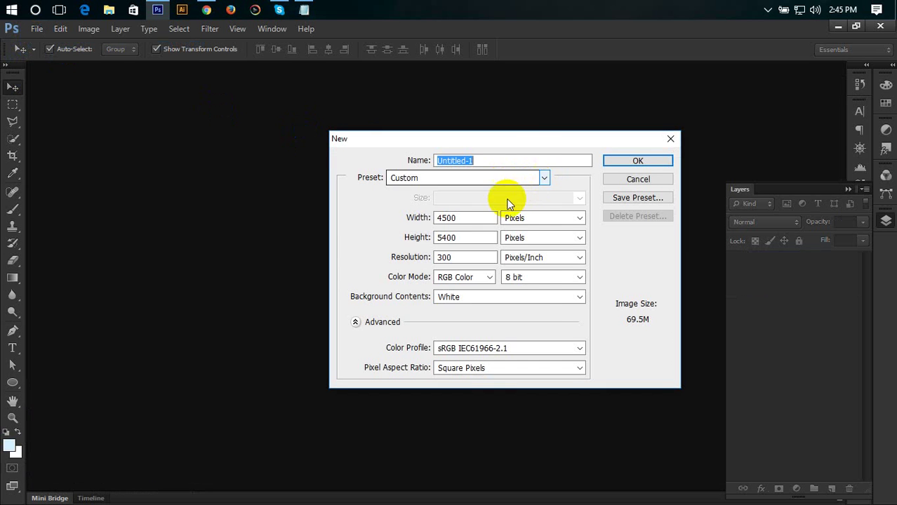
click(531, 180)
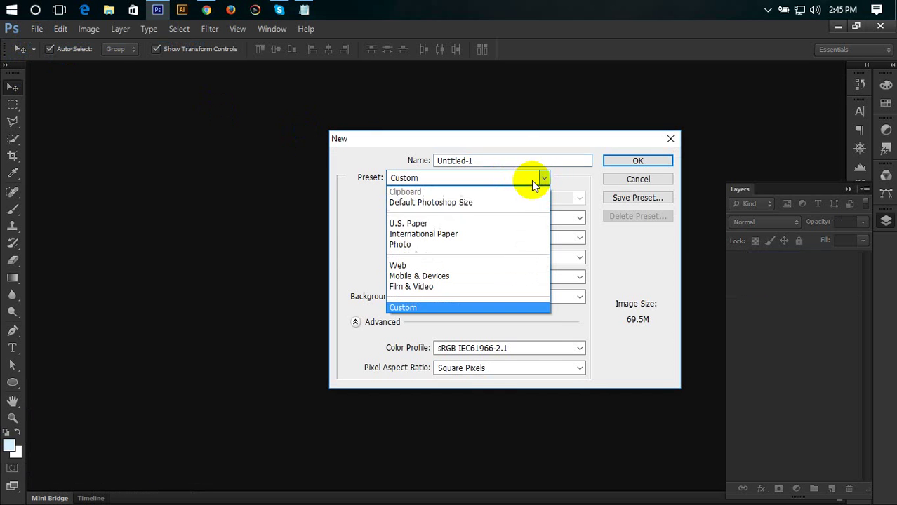
click(486, 237)
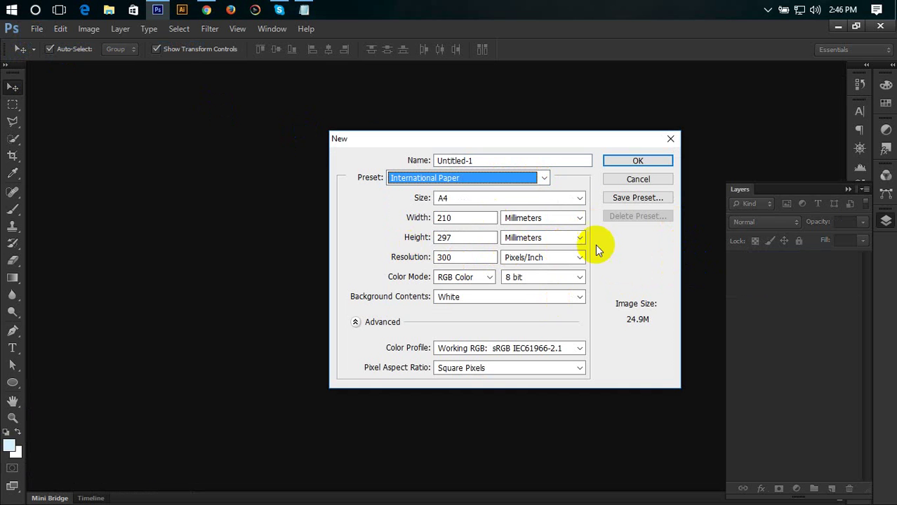
click(631, 161)
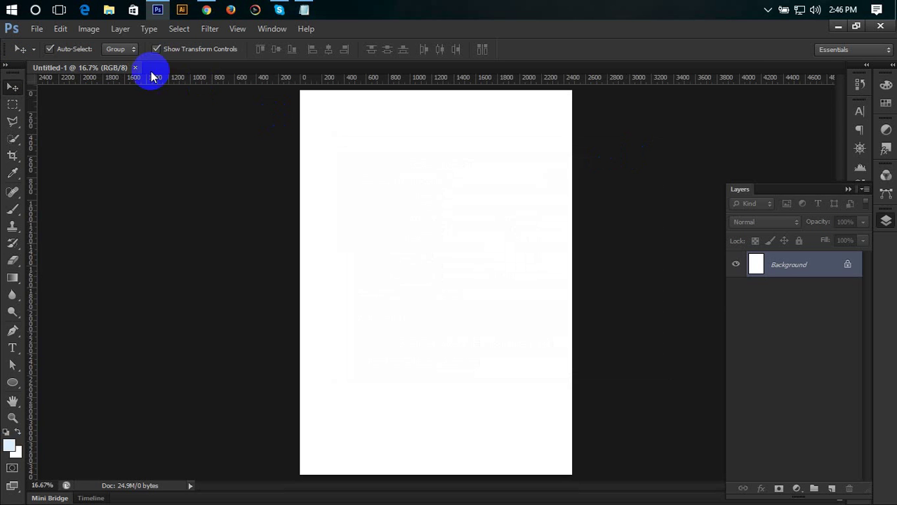
Step: Open the saved portrait JPG from the Desktop, select all of it, and return to Untitled-1
click(36, 29)
click(51, 56)
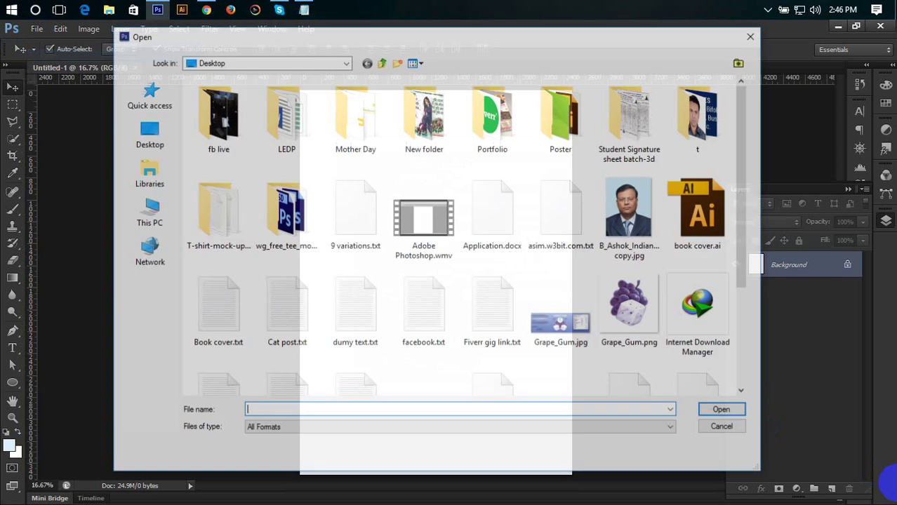
click(629, 223)
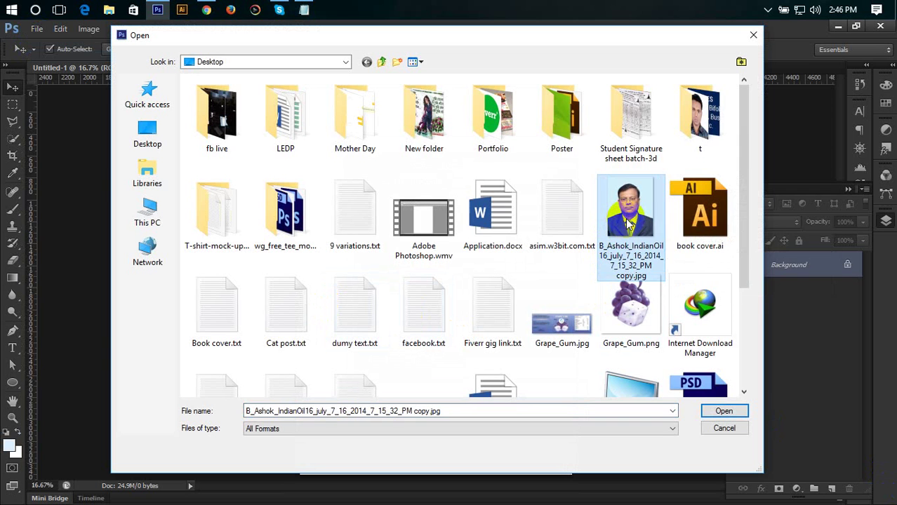
click(721, 412)
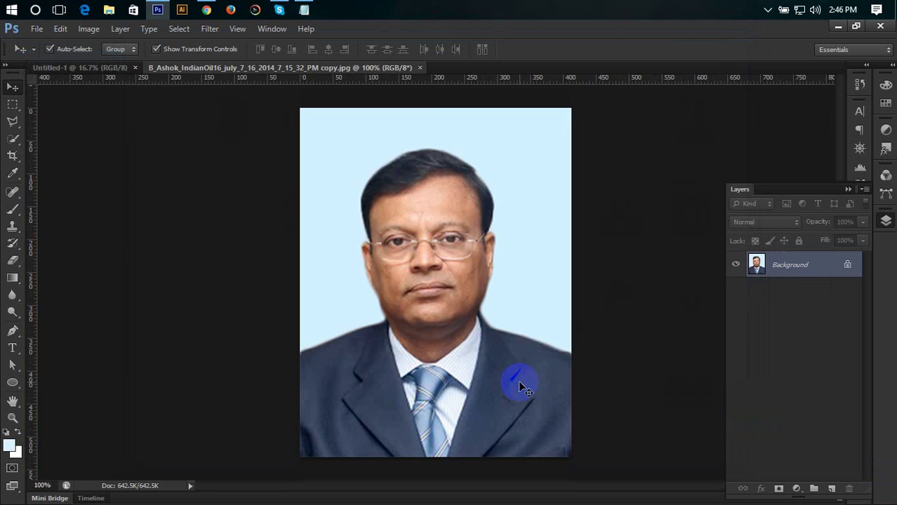
key(ctrl+a)
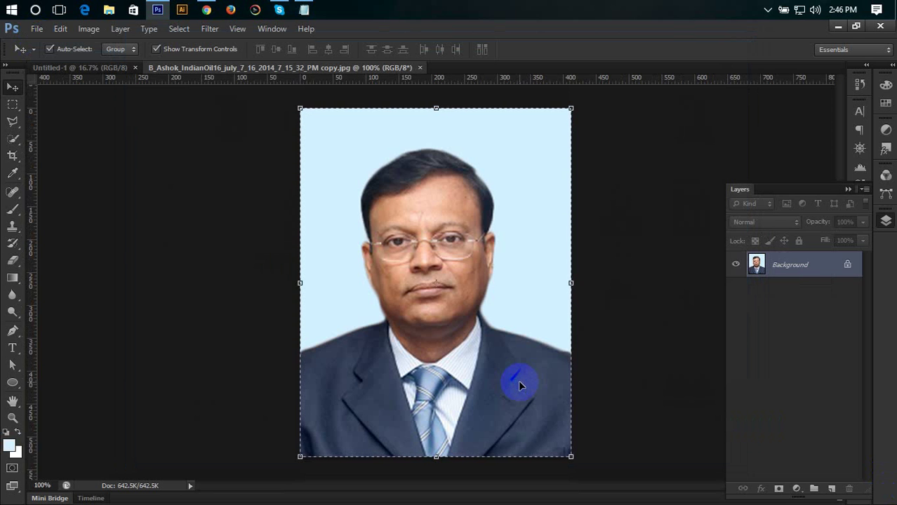
click(108, 67)
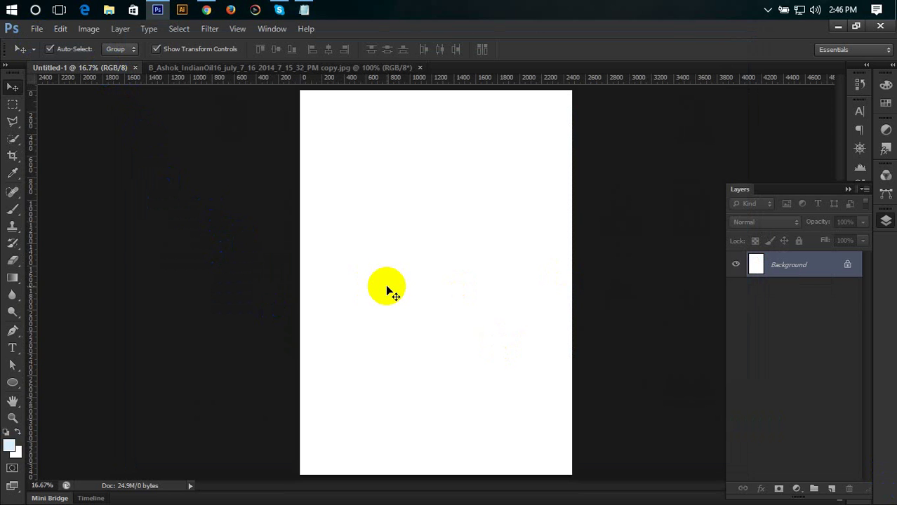
Step: Paste the photo onto the A4 sheet and place it in the top-left corner, nudged slightly inward
key(ctrl+v)
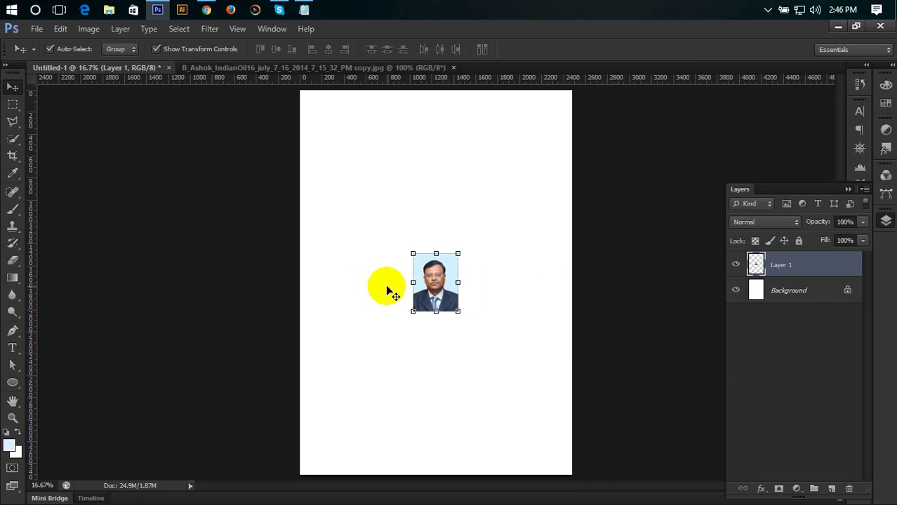
click(644, 309)
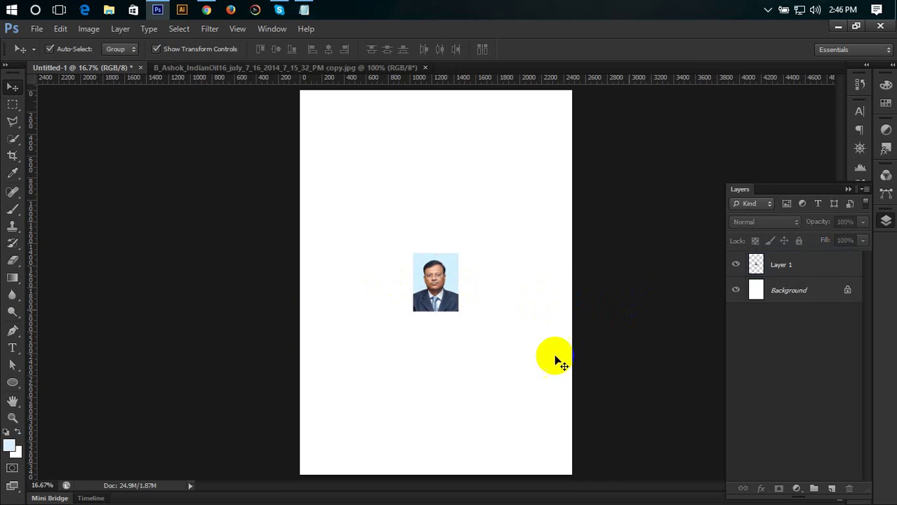
drag(450, 298, 452, 260)
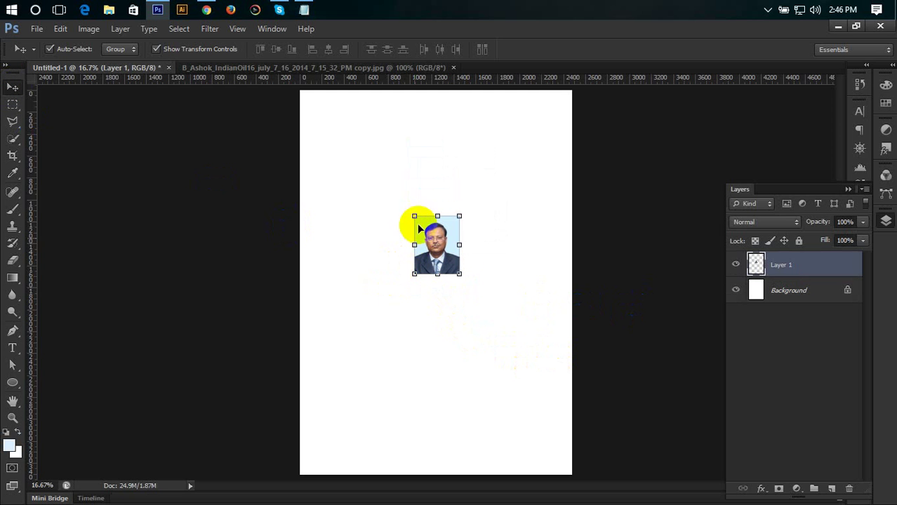
mouse_move(427, 210)
mouse_down()
mouse_move(416, 165)
mouse_move(502, 194)
mouse_move(436, 140)
mouse_move(350, 118)
mouse_move(327, 101)
mouse_up()
key(shift+Down)
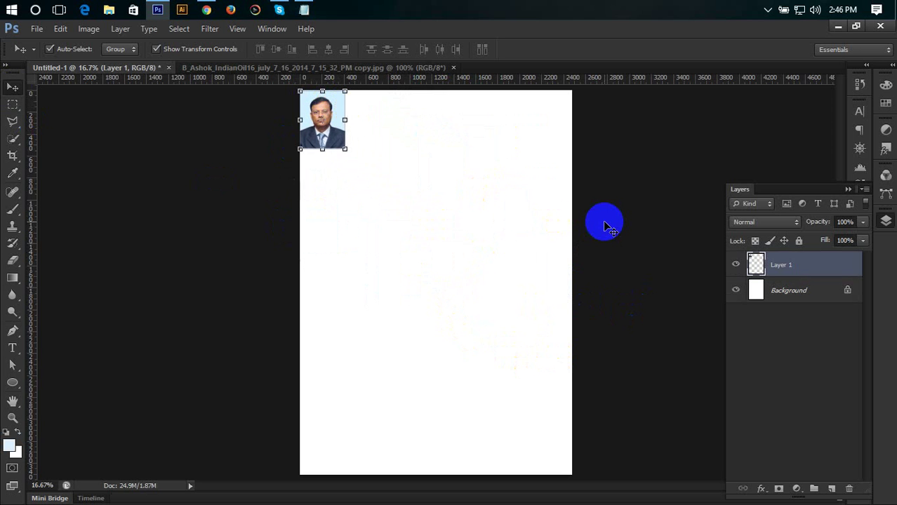
key(shift+Down)
key(shift+Right)
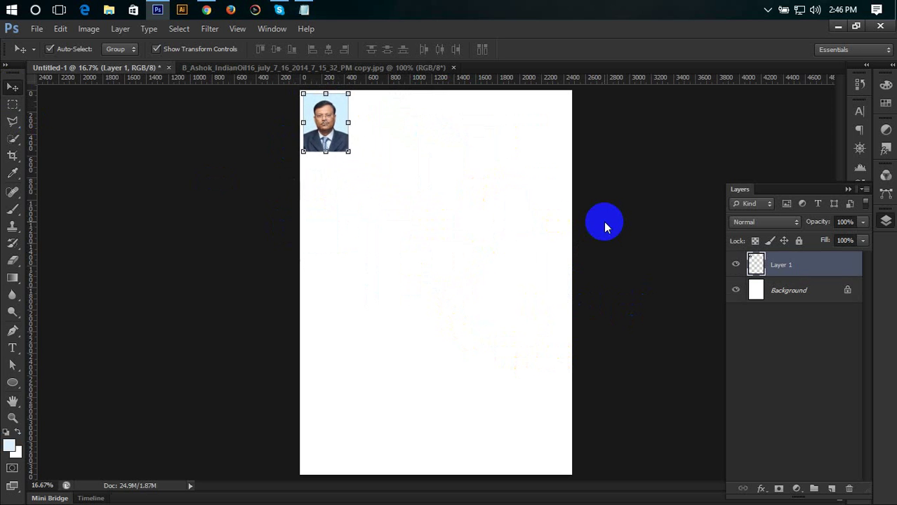
key(Right)
key(Right)
key(Down)
key(Down)
Step: Zoom in and pan to bring the photo at the sheet's top into view, then select its layer
click(608, 226)
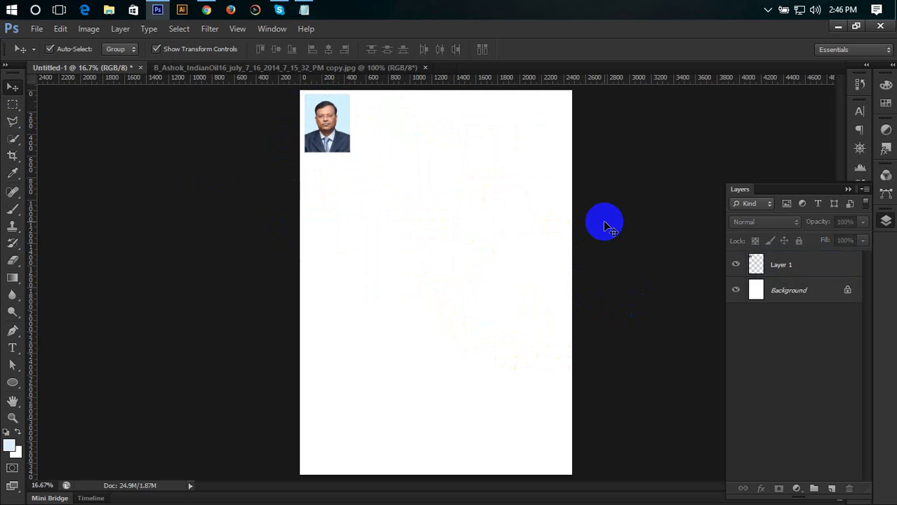
key(ctrl+plus)
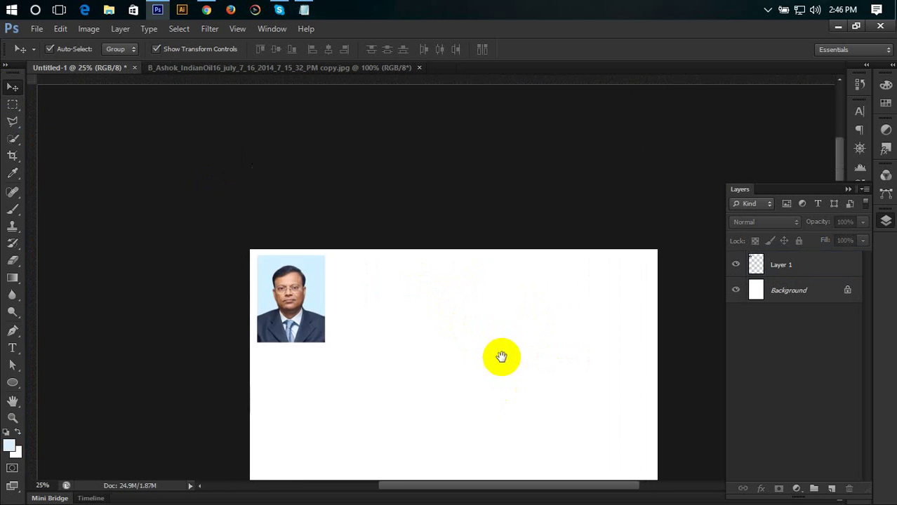
drag(500, 343, 424, 296)
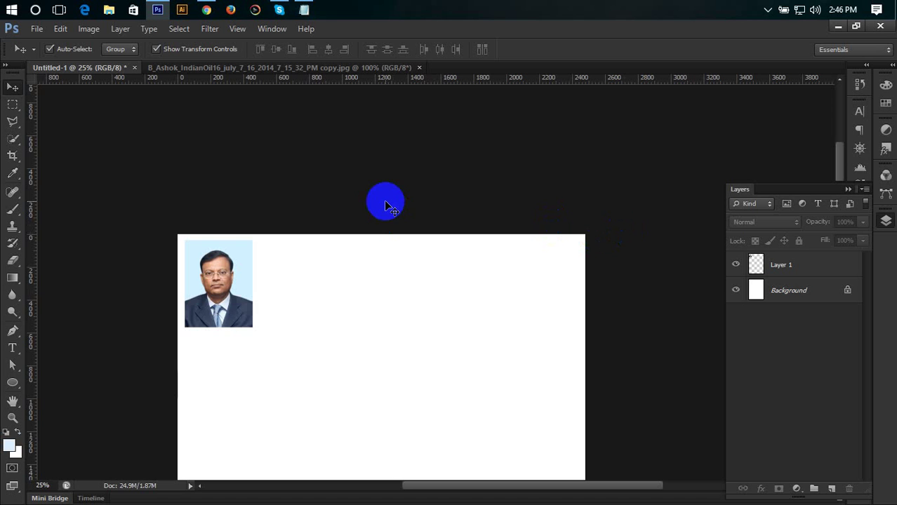
click(339, 223)
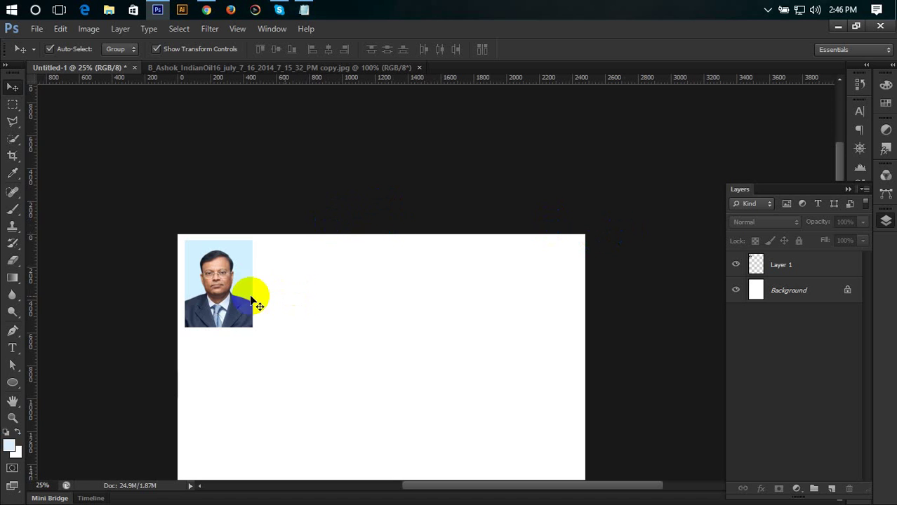
click(227, 300)
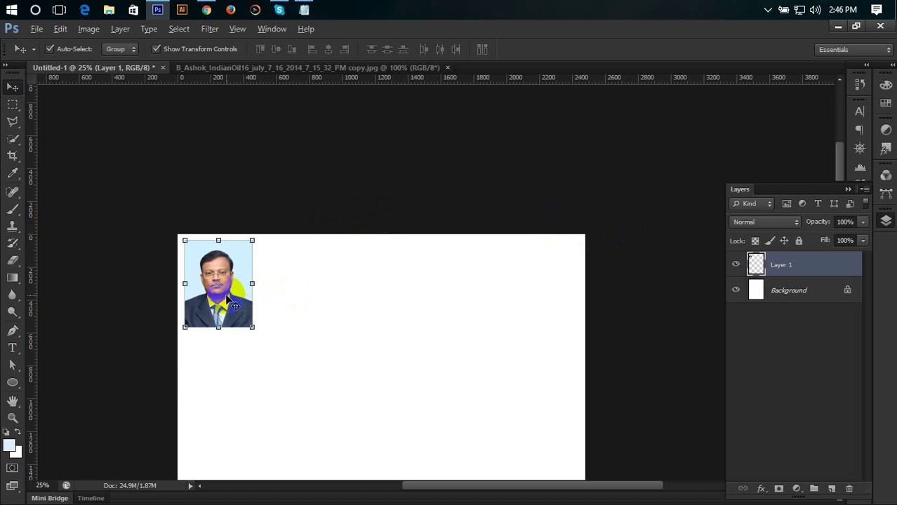
Step: Duplicate the passport photo into a row of five copies across the top of the sheet
drag(227, 300, 314, 303)
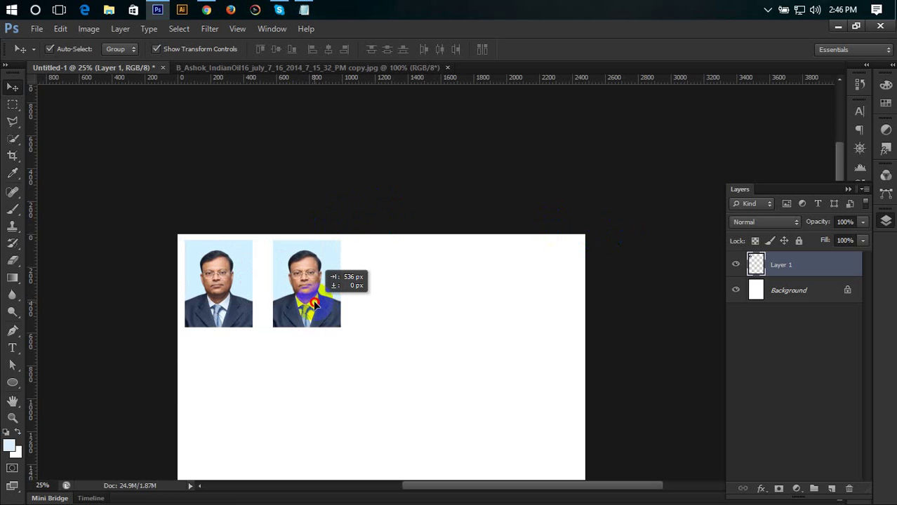
mouse_move(313, 302)
mouse_down()
mouse_move(320, 237)
mouse_move(324, 309)
mouse_move(312, 317)
mouse_up()
key(ctrl+z)
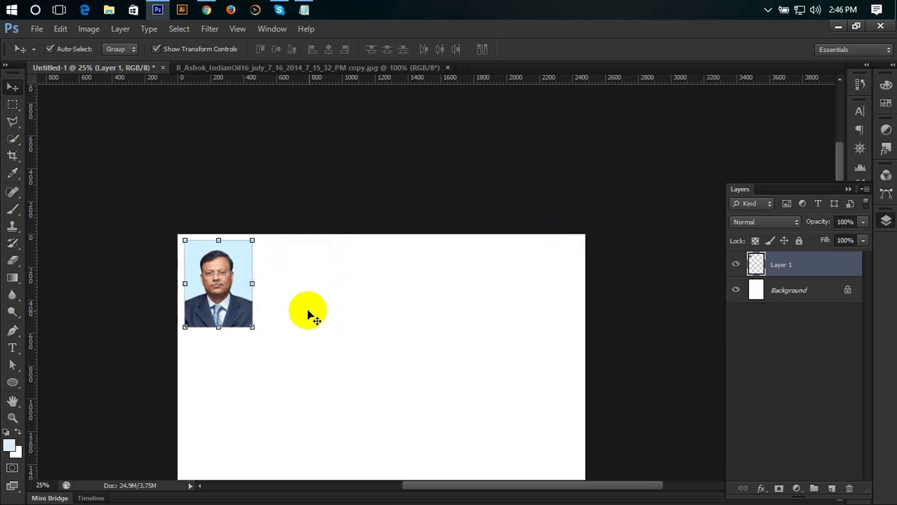
mouse_move(242, 298)
mouse_down()
mouse_move(398, 316)
mouse_move(551, 314)
mouse_up()
click(677, 354)
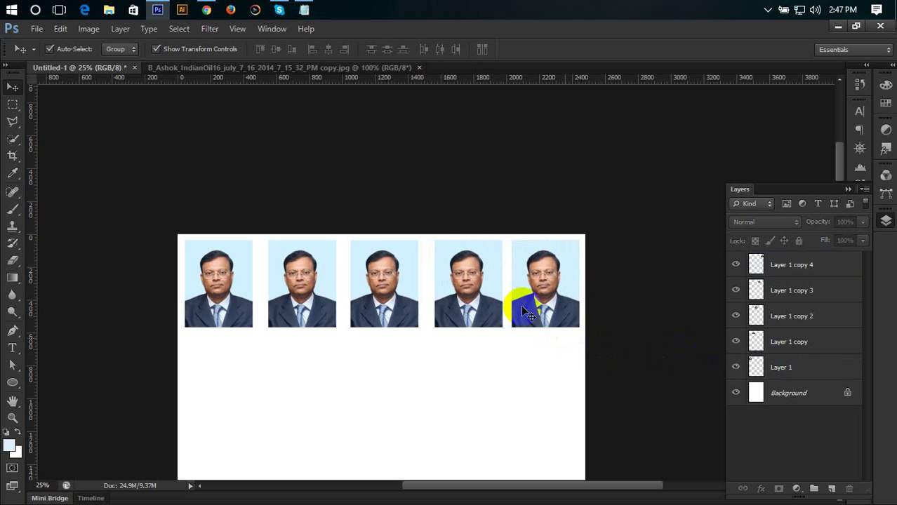
Step: Select all five photo layers, Layer 1 through Layer 1 copy 4, together in the Layers panel
click(96, 289)
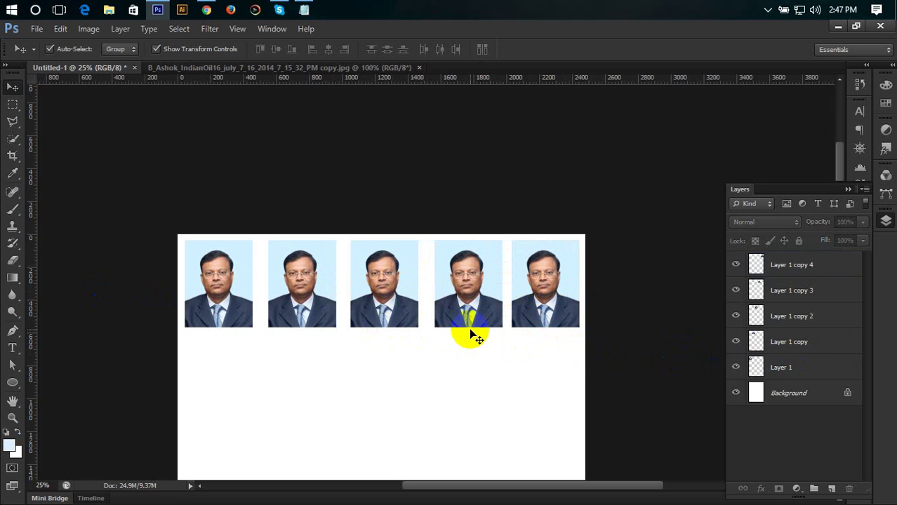
click(798, 266)
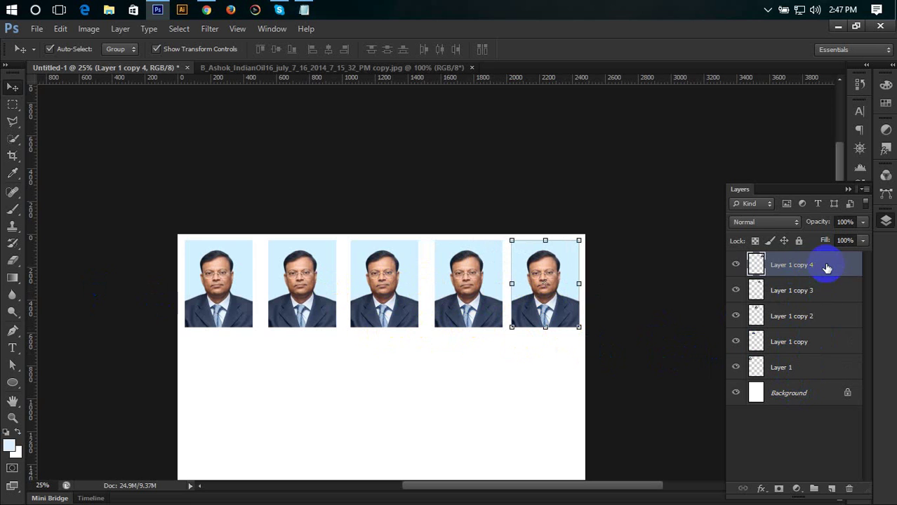
shift+click(814, 372)
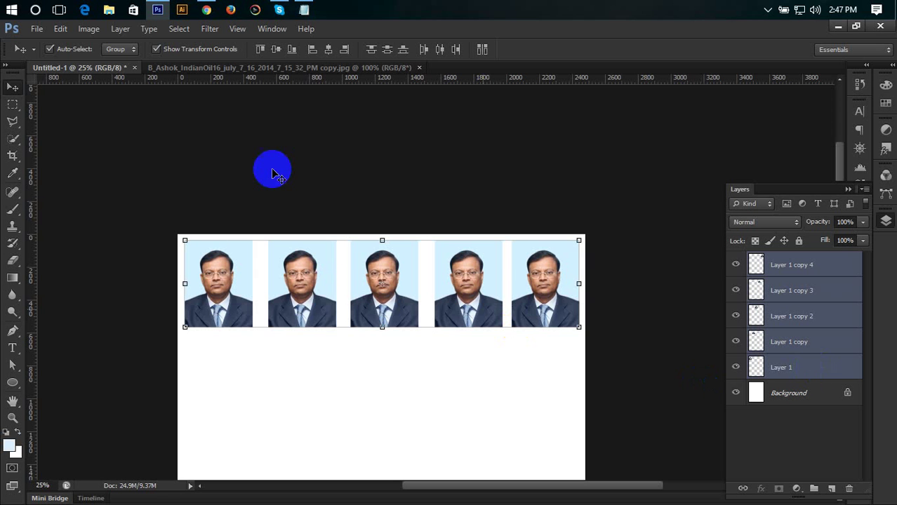
click(205, 10)
click(207, 10)
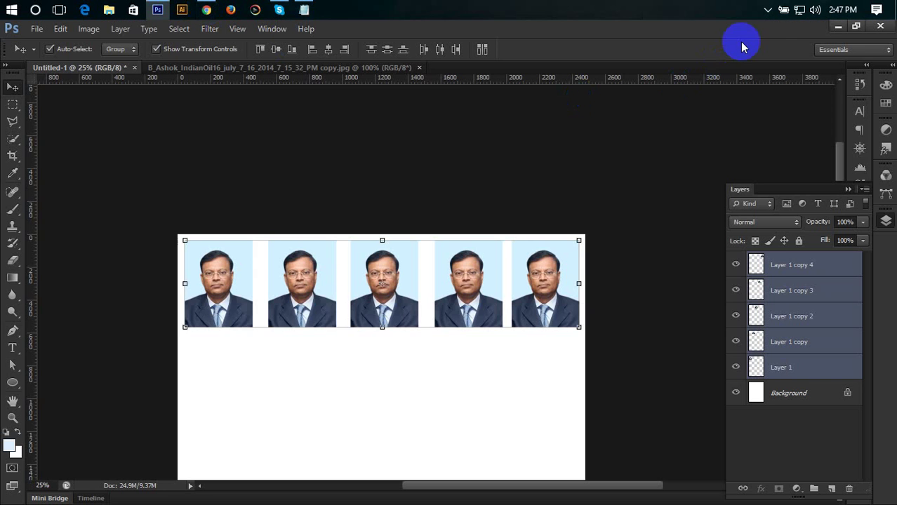
click(767, 10)
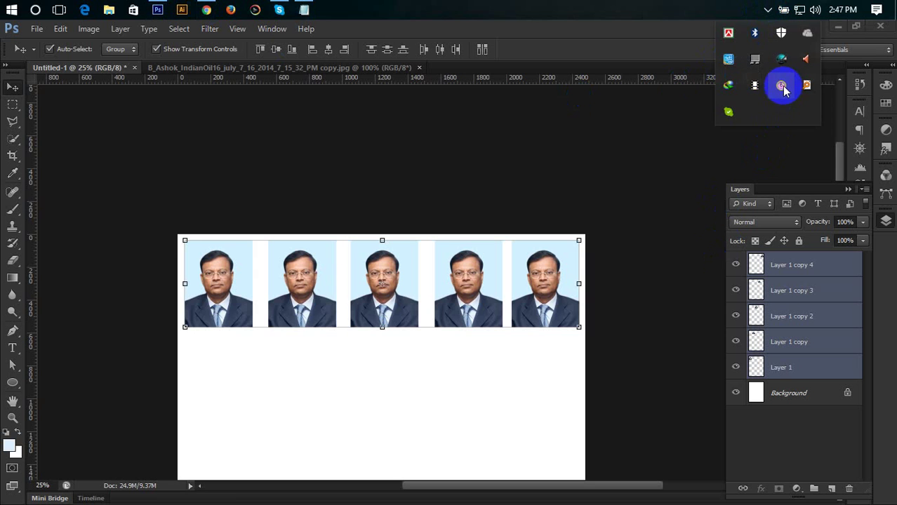